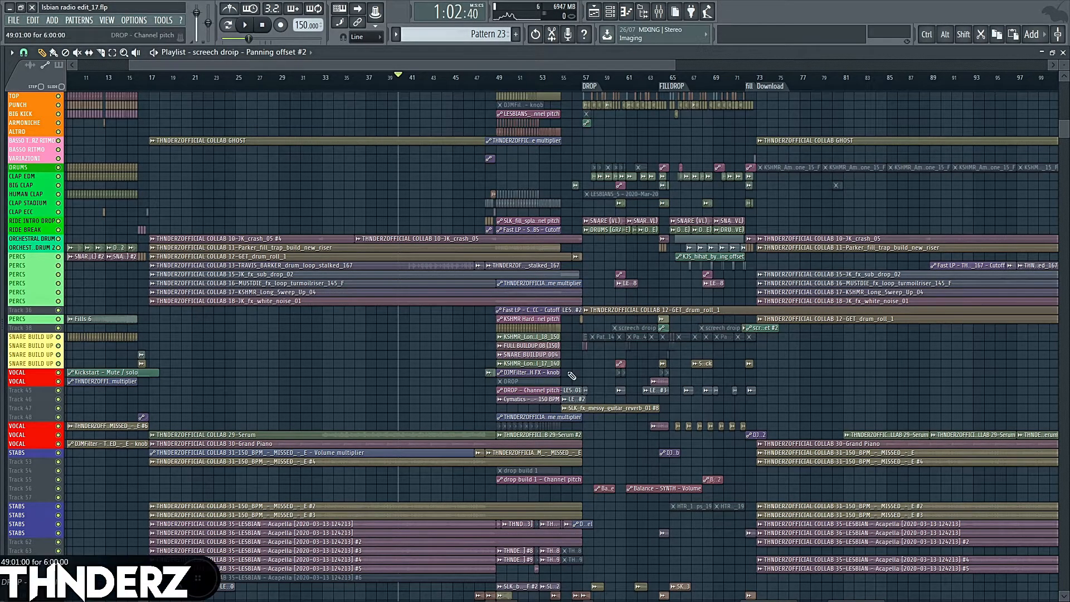
Play the song from about bar 23 and look through the playlist tracks down to the STABS group.
{"action": "left_click", "coordinate": [169, 91]}
{"action": "key", "text": "space"}
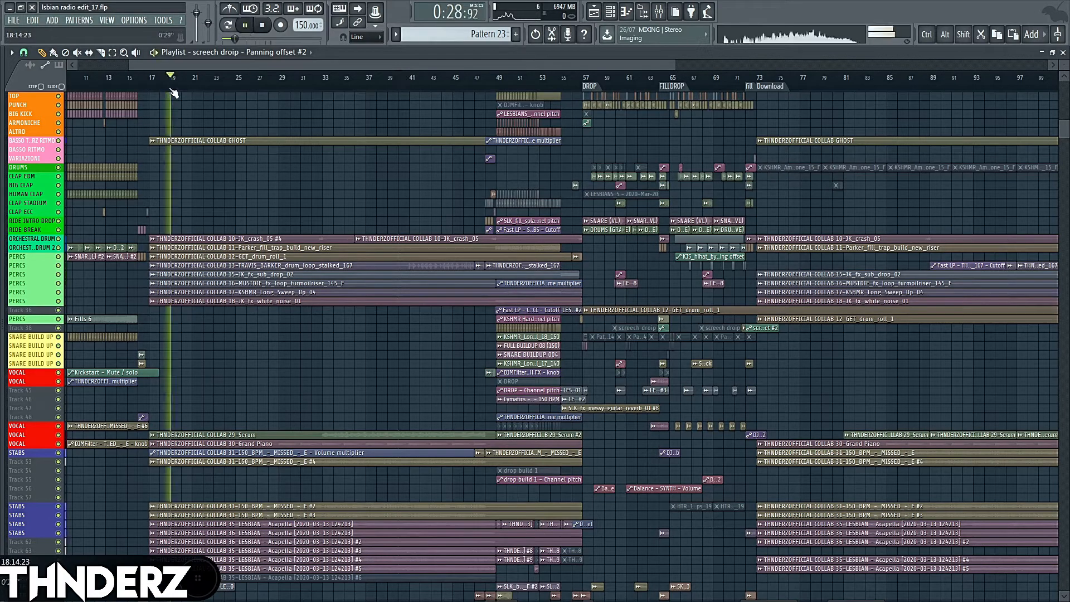
{"action": "left_click", "coordinate": [225, 89]}
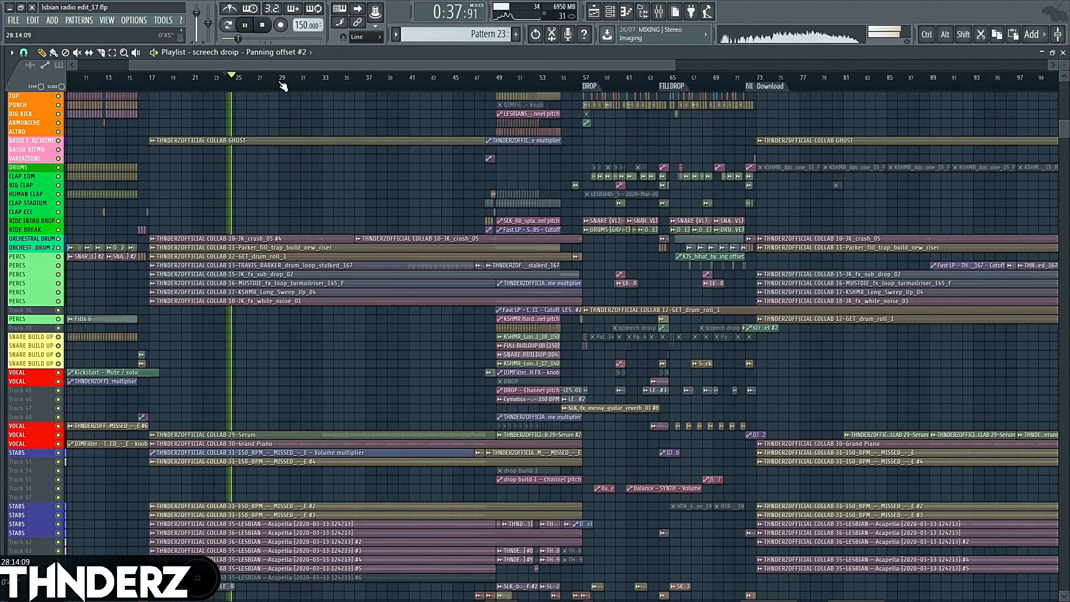
{"action": "scroll", "coordinate": [33, 159], "scroll_direction": "down", "scroll_amount": 1}
{"action": "scroll", "coordinate": [34, 158], "scroll_direction": "up", "scroll_amount": 3}
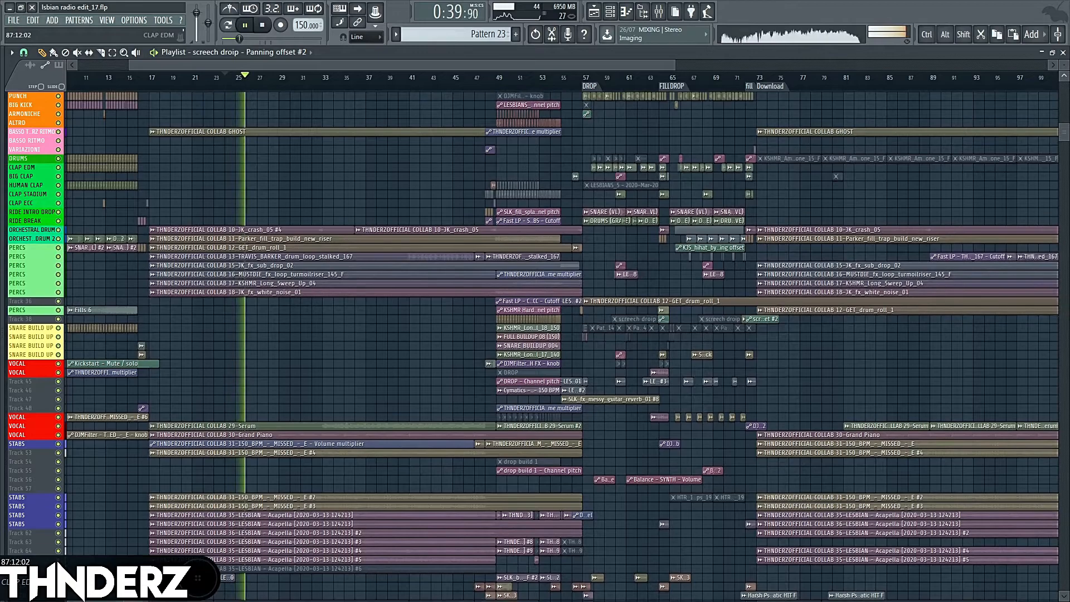
{"action": "scroll", "coordinate": [308, 342], "scroll_direction": "up", "scroll_amount": 3}
{"action": "scroll", "coordinate": [309, 342], "scroll_direction": "down", "scroll_amount": 6}
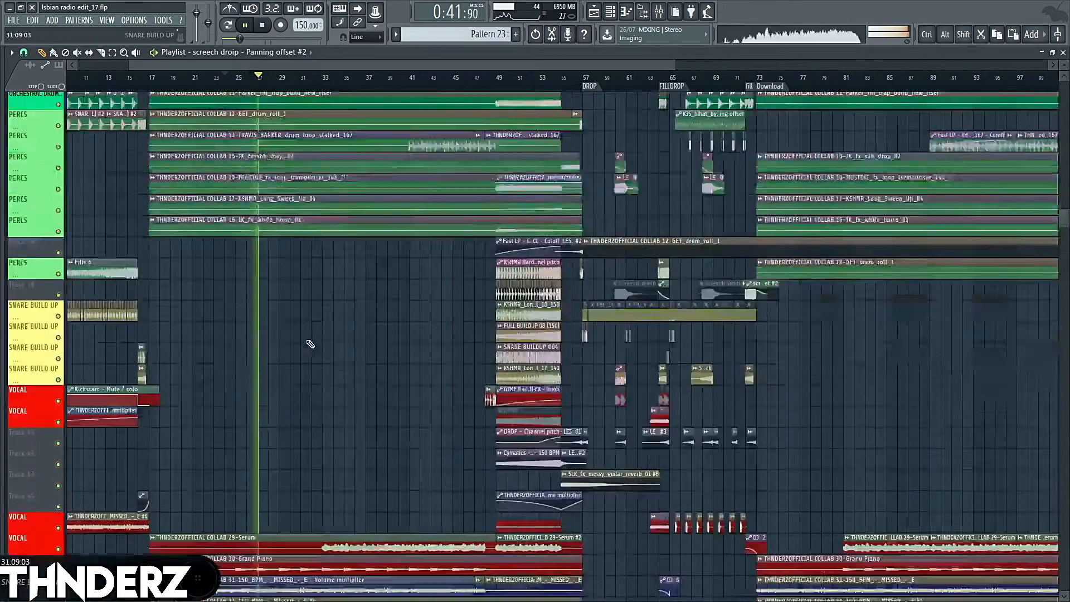
{"action": "scroll", "coordinate": [311, 342], "scroll_direction": "down", "scroll_amount": 4}
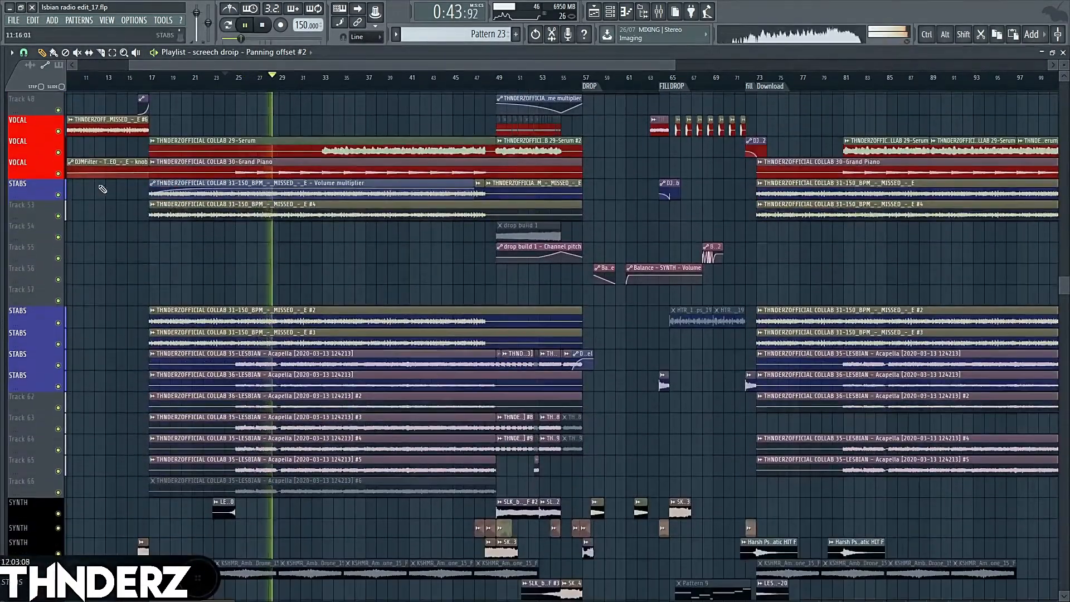
Mute all playlist tracks except the lower four STABS tracks through Track 66, and listen to that vocal group.
{"action": "left_click", "coordinate": [59, 195], "text": "ctrl"}
{"action": "scroll", "coordinate": [62, 257], "scroll_direction": "down", "scroll_amount": 8}
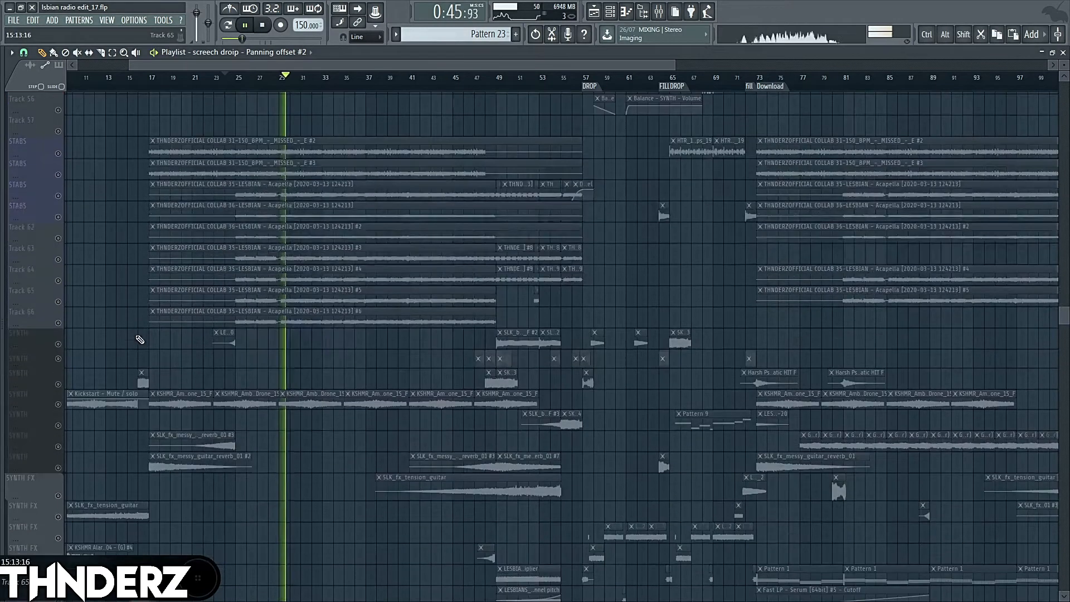
{"action": "left_click_drag", "start_coordinate": [65, 324], "coordinate": [64, 144]}
{"action": "scroll", "coordinate": [116, 158], "scroll_direction": "up", "scroll_amount": 11}
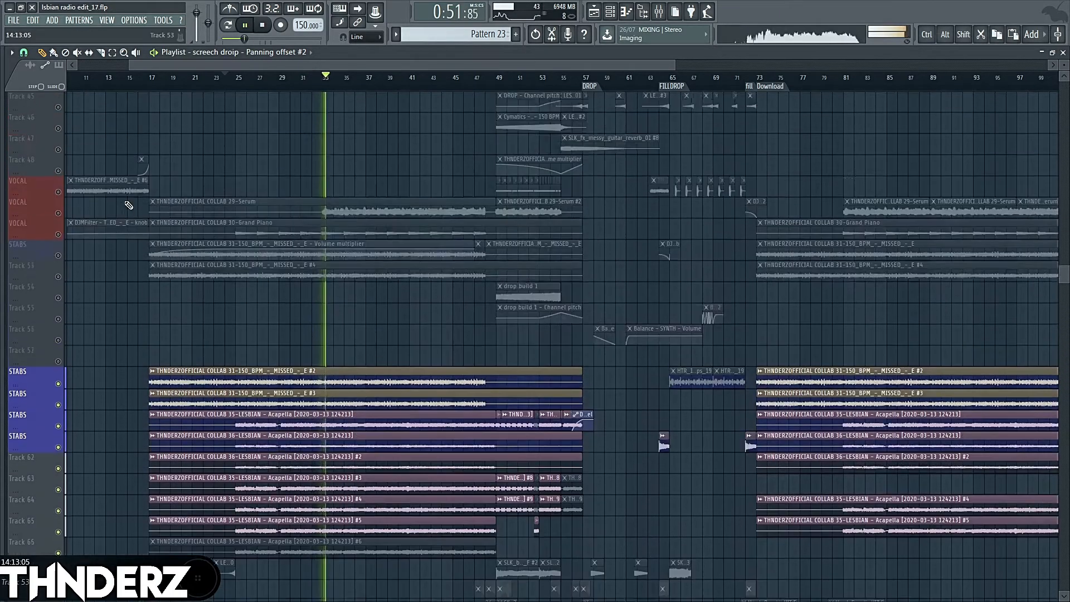
{"action": "scroll", "coordinate": [132, 203], "scroll_direction": "down", "scroll_amount": 9}
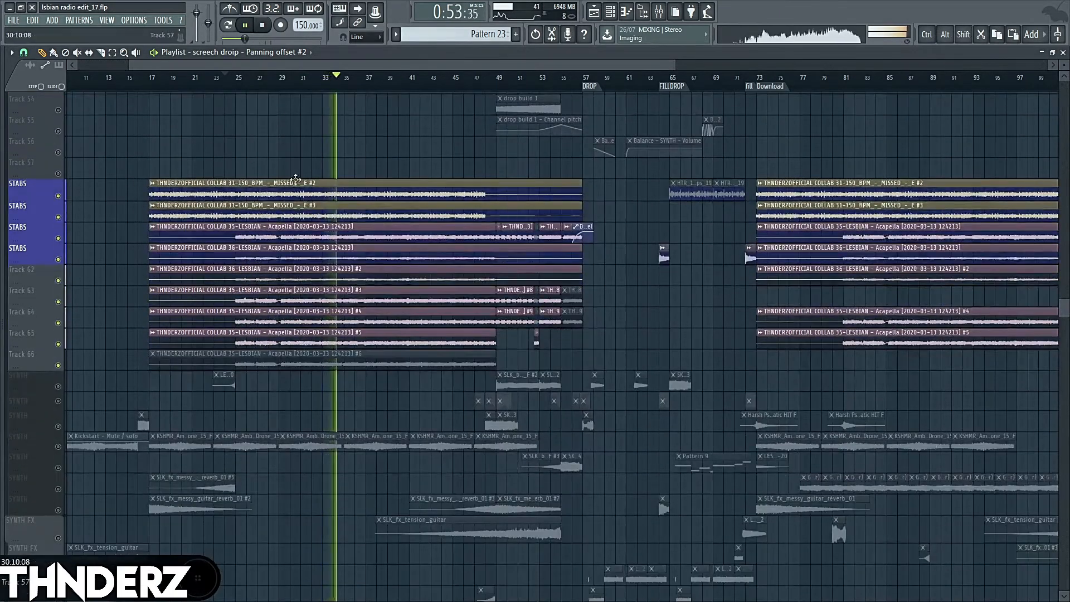
{"action": "key", "text": "space"}
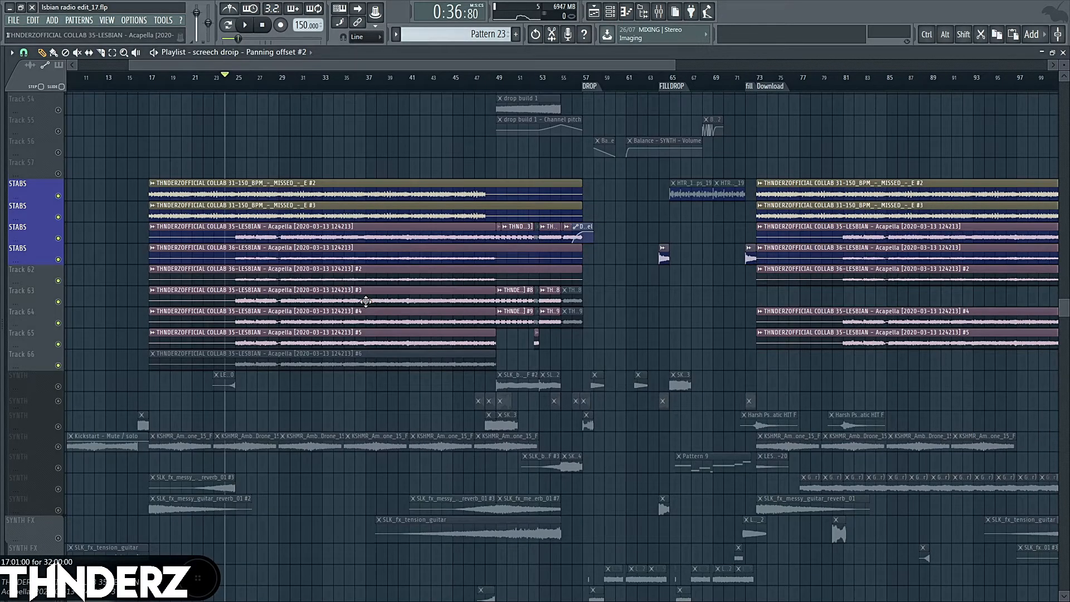
Solo the upper STABS track holding the "35-LESBIAN - Acapella" clips and play it.
{"action": "scroll", "coordinate": [365, 302], "scroll_direction": "up", "scroll_amount": 2}
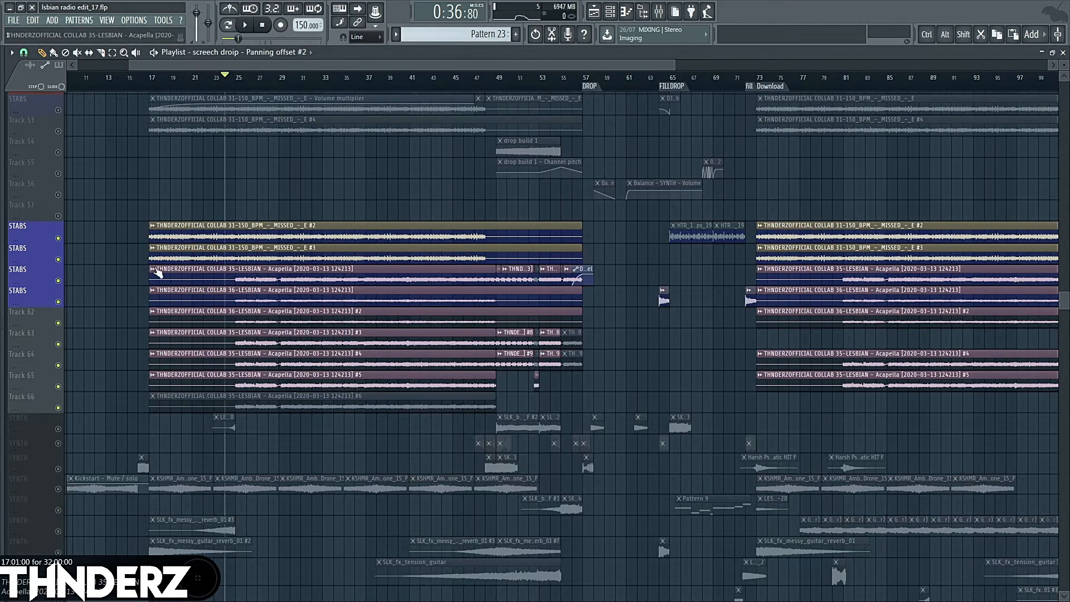
{"action": "right_click", "coordinate": [49, 236]}
{"action": "key", "text": "Escape"}
{"action": "left_click", "coordinate": [55, 235]}
{"action": "key", "text": "space"}
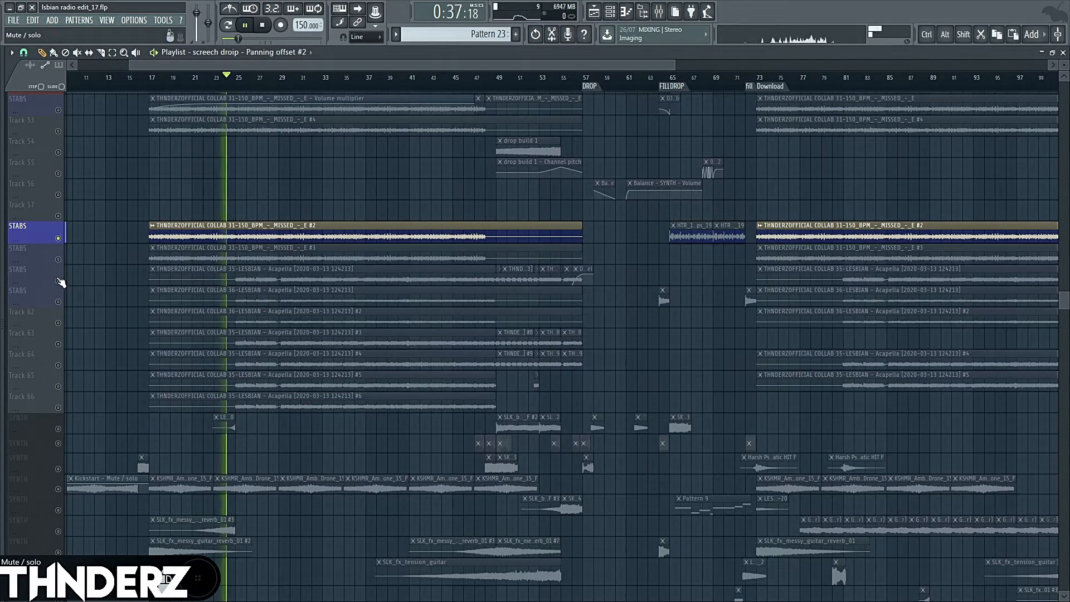
{"action": "left_click", "coordinate": [56, 270]}
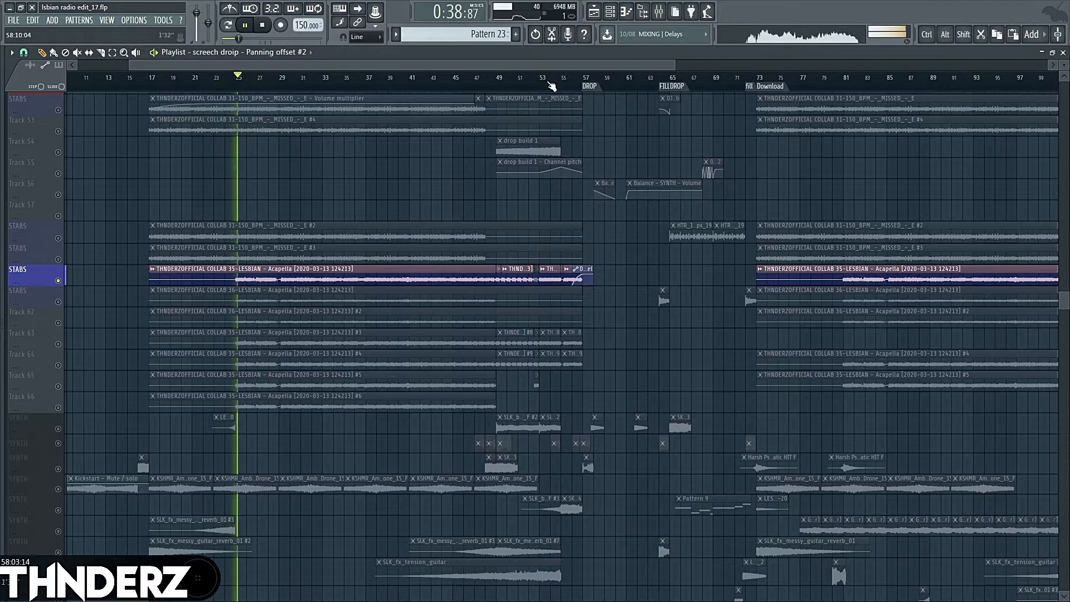
Show the mixer, select VOCAL insert 33, and listen to the vocal with VOCAL insert 35 muted.
{"action": "left_click", "coordinate": [659, 12]}
{"action": "left_click", "coordinate": [844, 294]}
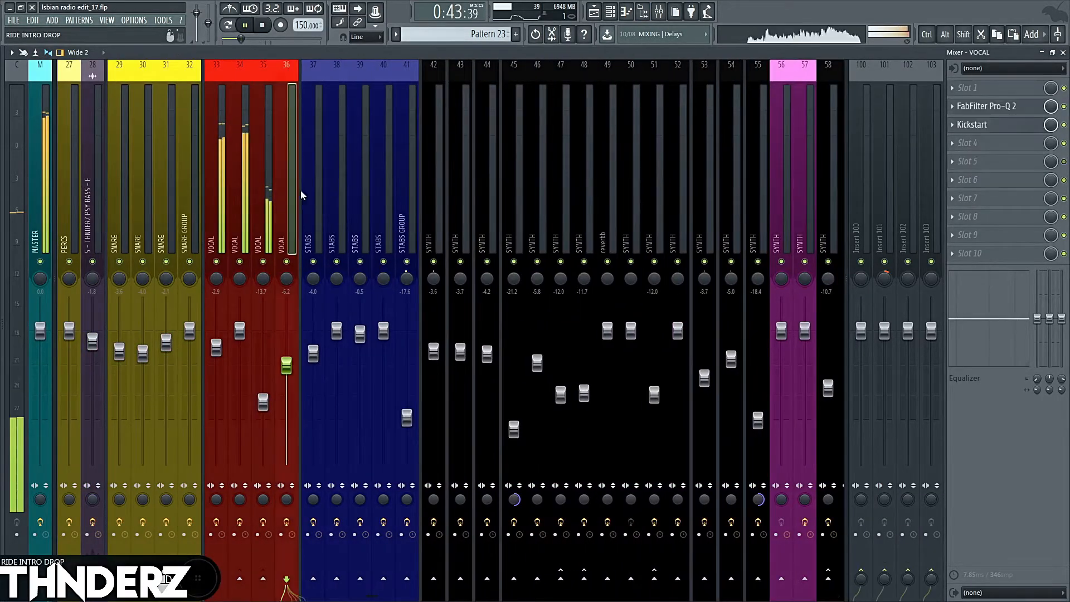
{"action": "left_click", "coordinate": [217, 202]}
{"action": "key", "text": "space"}
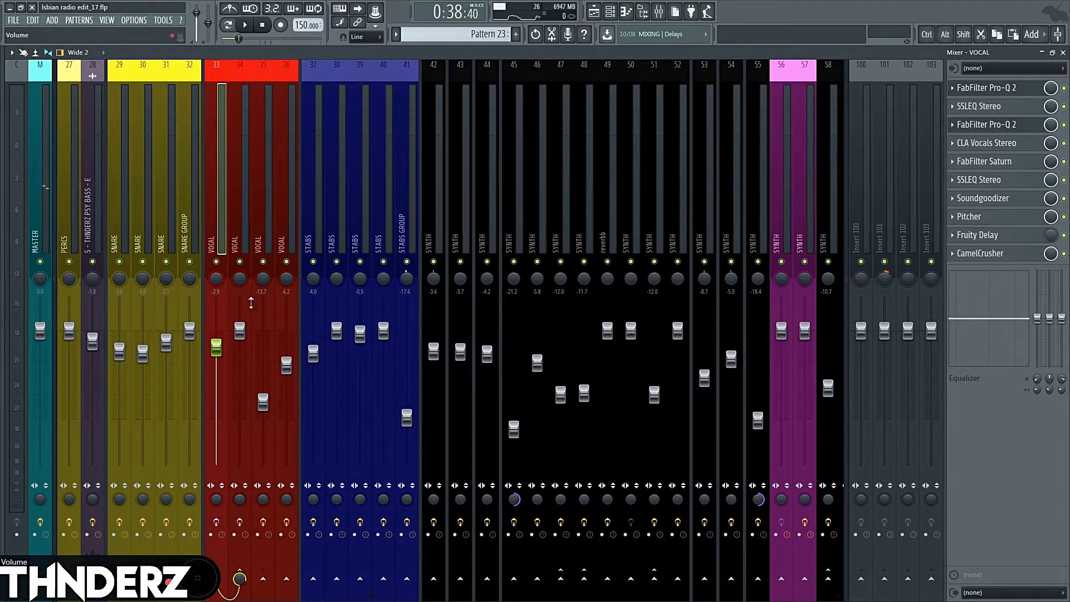
{"action": "left_click", "coordinate": [263, 261]}
{"action": "key", "text": "space"}
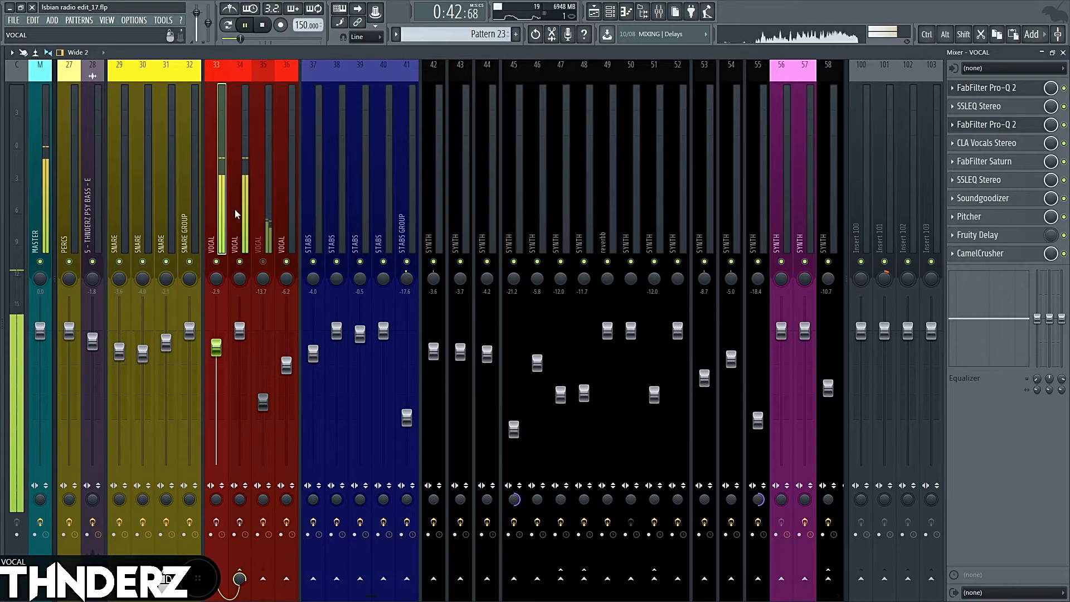
{"action": "key", "text": "space"}
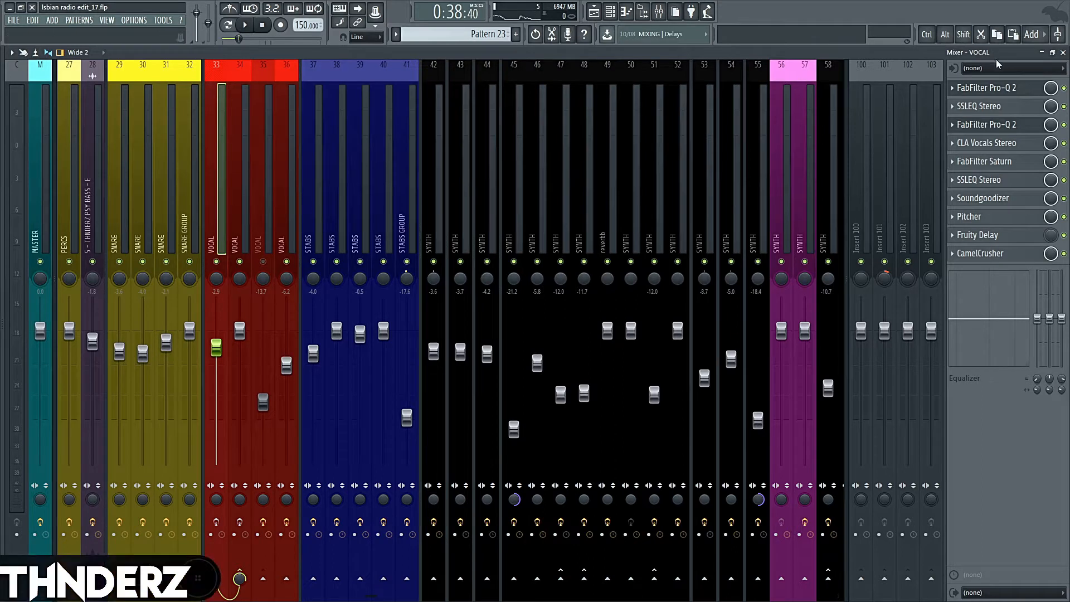
Examine both FabFilter Pro-Q 2 instances, the first SSLEQ Stereo, CLA Vocals Stereo and FabFilter Saturn on VOCAL insert 33.
{"action": "left_click", "coordinate": [1000, 89]}
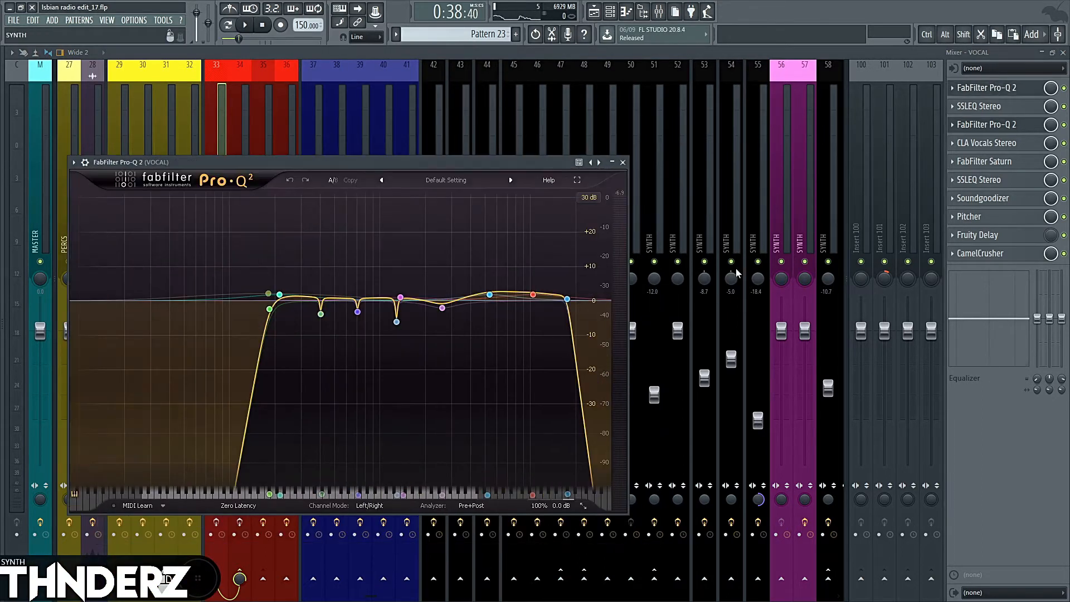
{"action": "left_click", "coordinate": [1038, 106]}
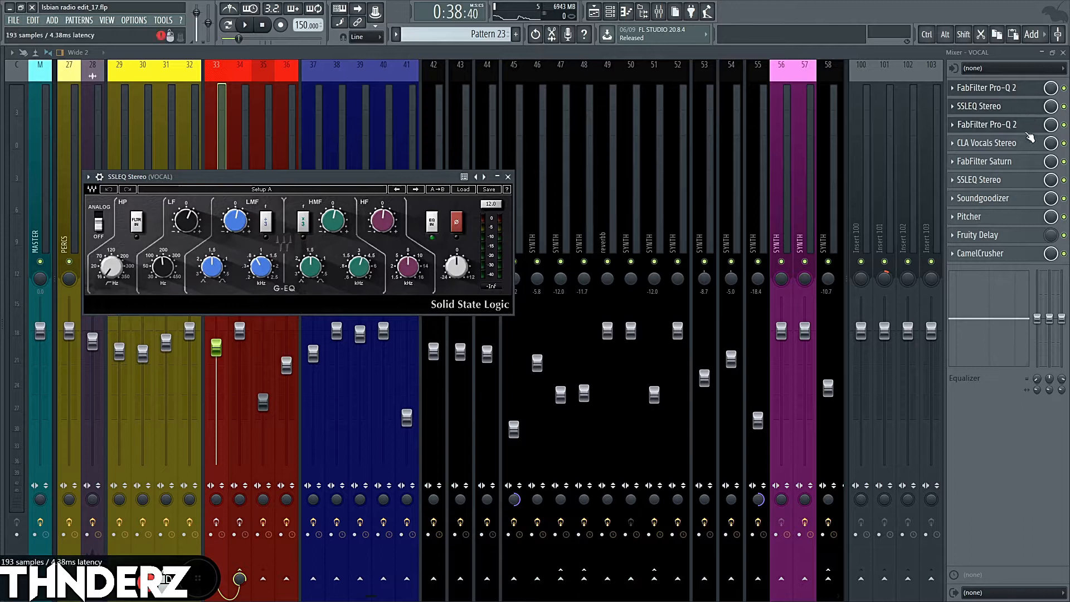
{"action": "left_click", "coordinate": [1016, 124]}
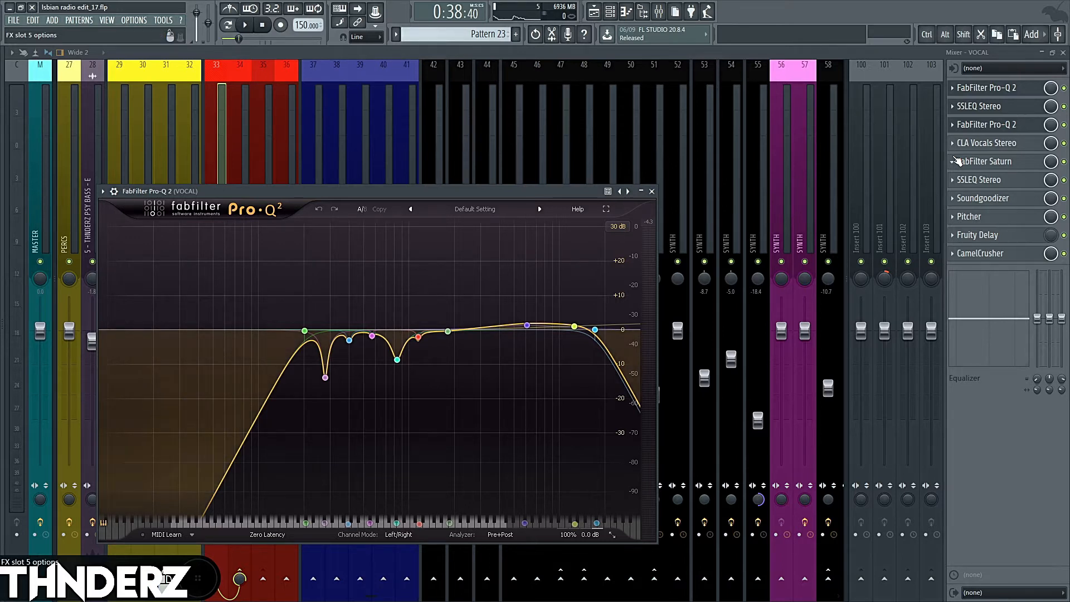
{"action": "left_click", "coordinate": [988, 144]}
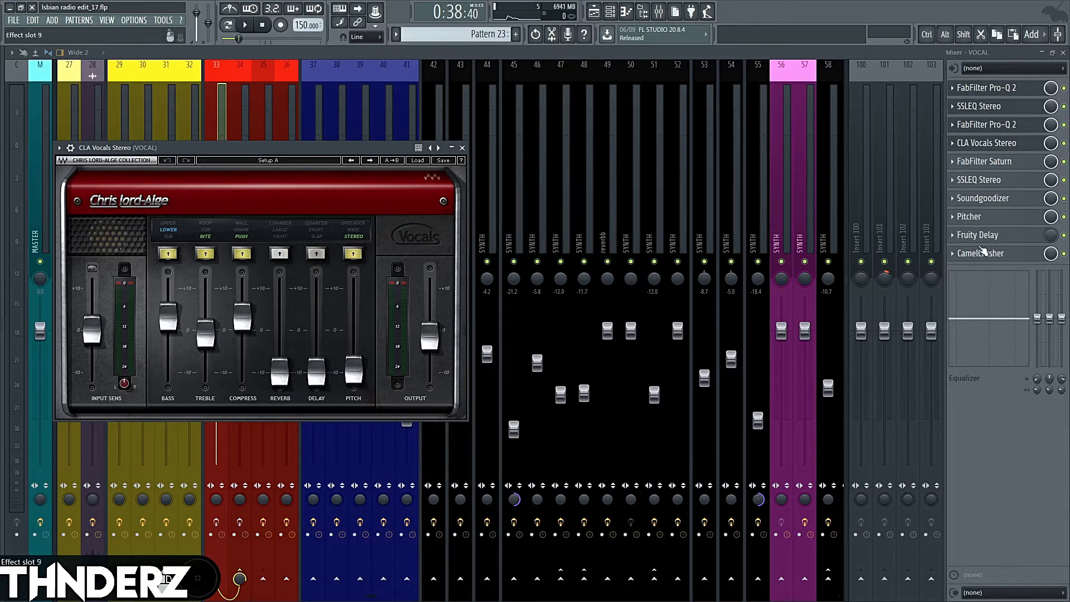
{"action": "left_click", "coordinate": [985, 161]}
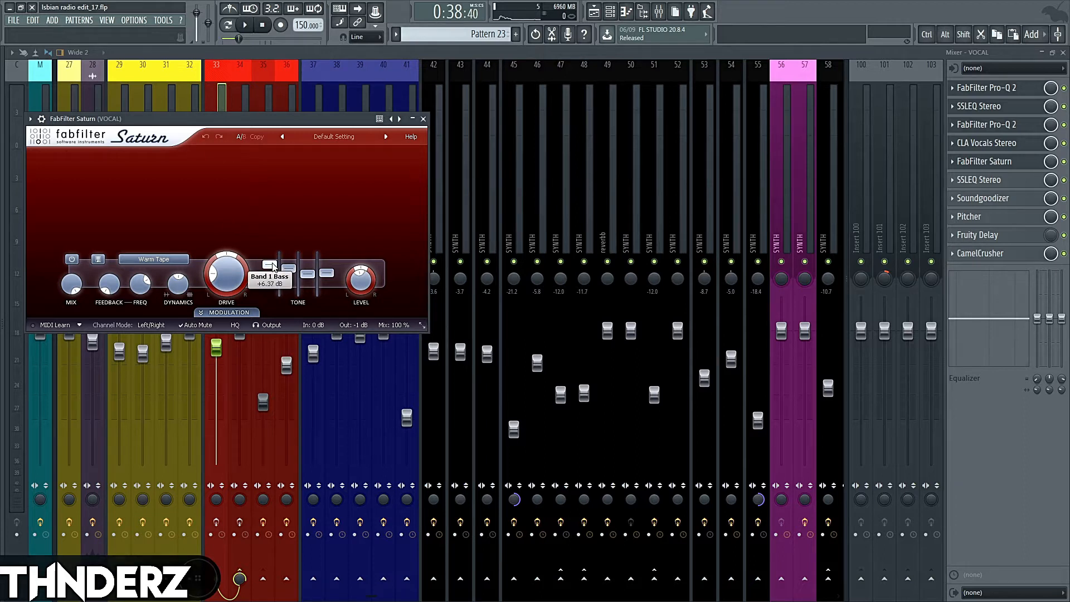
Examine the second SSLEQ Stereo, Soundgoodizer, Pitcher, Fruity Delay and CamelCrusher settings on VOCAL insert 33.
{"action": "left_click", "coordinate": [982, 180]}
{"action": "left_click", "coordinate": [1010, 199]}
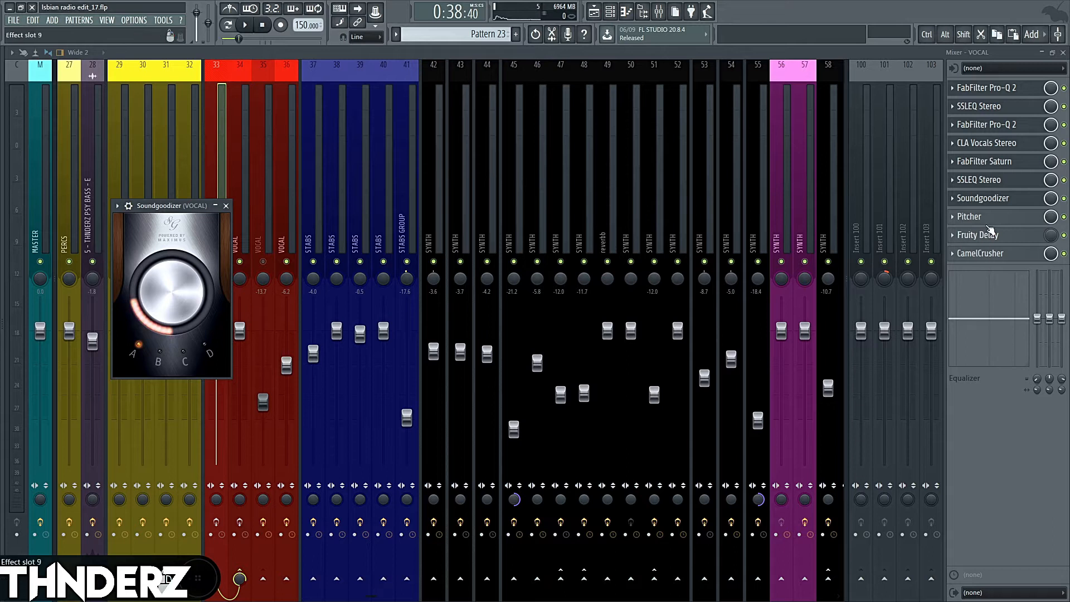
{"action": "left_click", "coordinate": [989, 217]}
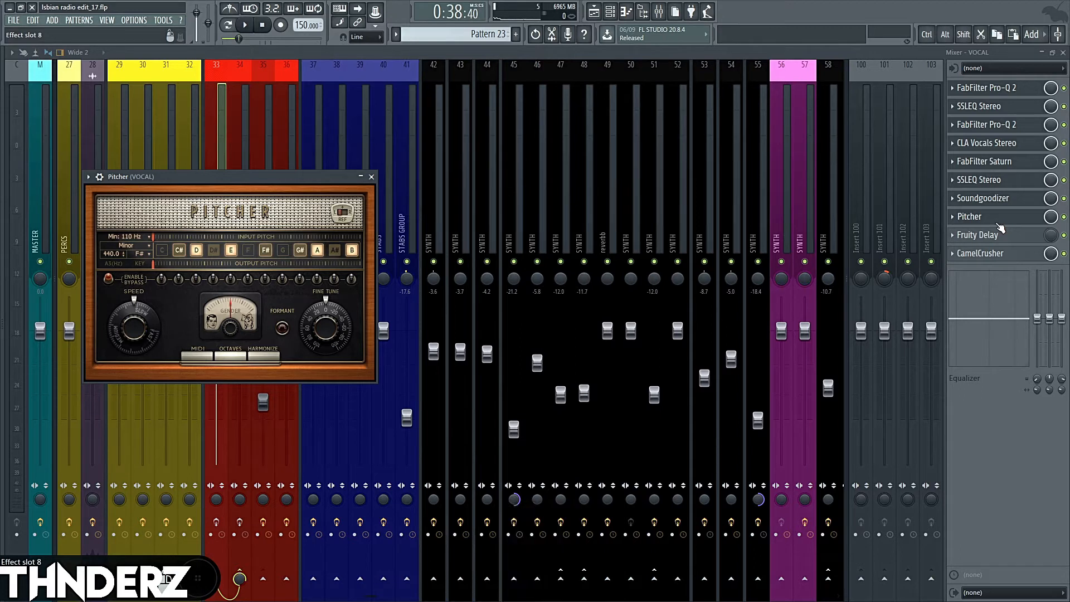
{"action": "left_click", "coordinate": [1013, 235]}
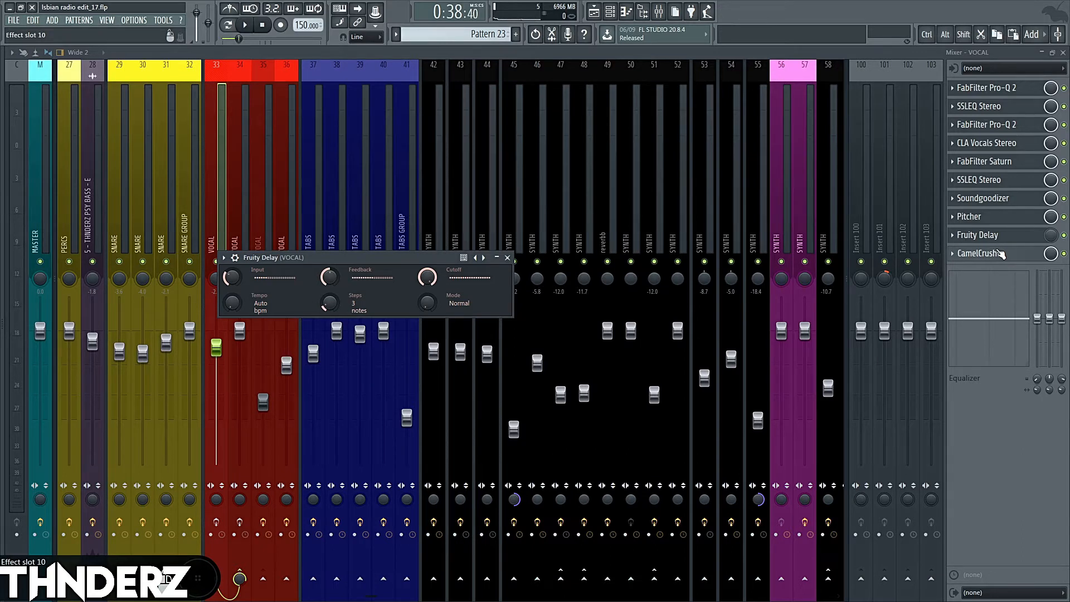
{"action": "left_click", "coordinate": [1001, 259]}
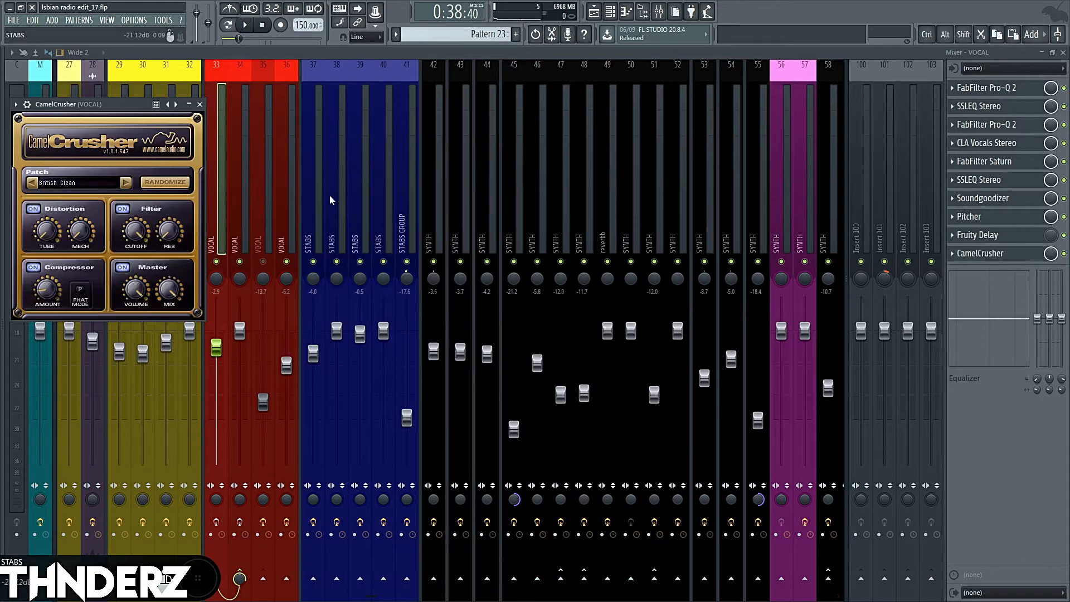
Examine the FabFilter Pro-Q 2, Kickstart and dblue.TapeStop effects on VOCAL insert 34.
{"action": "left_click", "coordinate": [237, 195]}
{"action": "left_click", "coordinate": [1026, 88]}
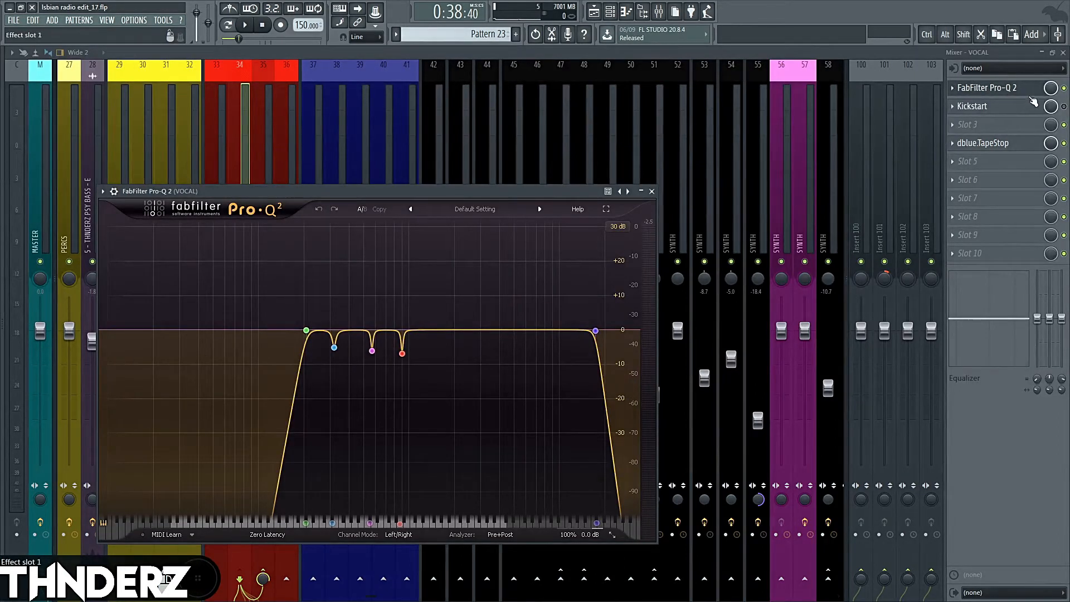
{"action": "left_click", "coordinate": [1025, 109]}
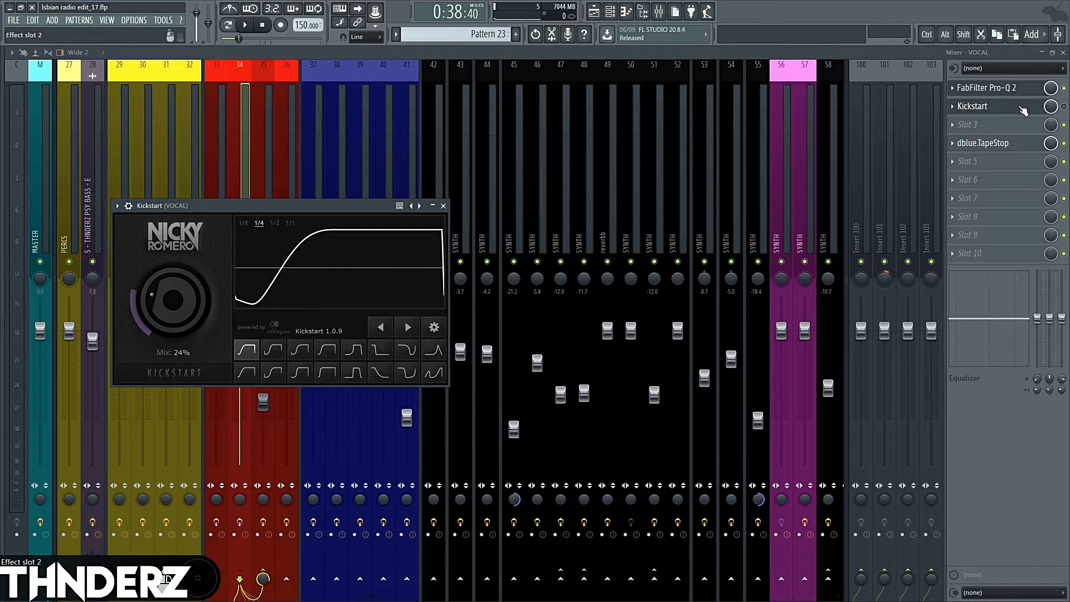
{"action": "left_click", "coordinate": [1025, 109]}
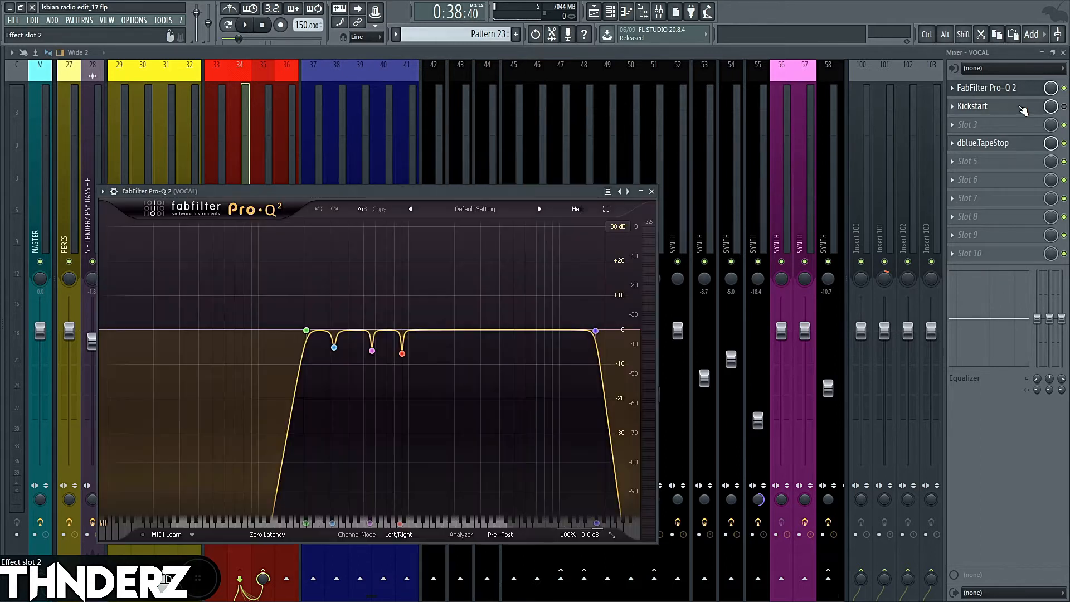
{"action": "left_click", "coordinate": [1012, 144]}
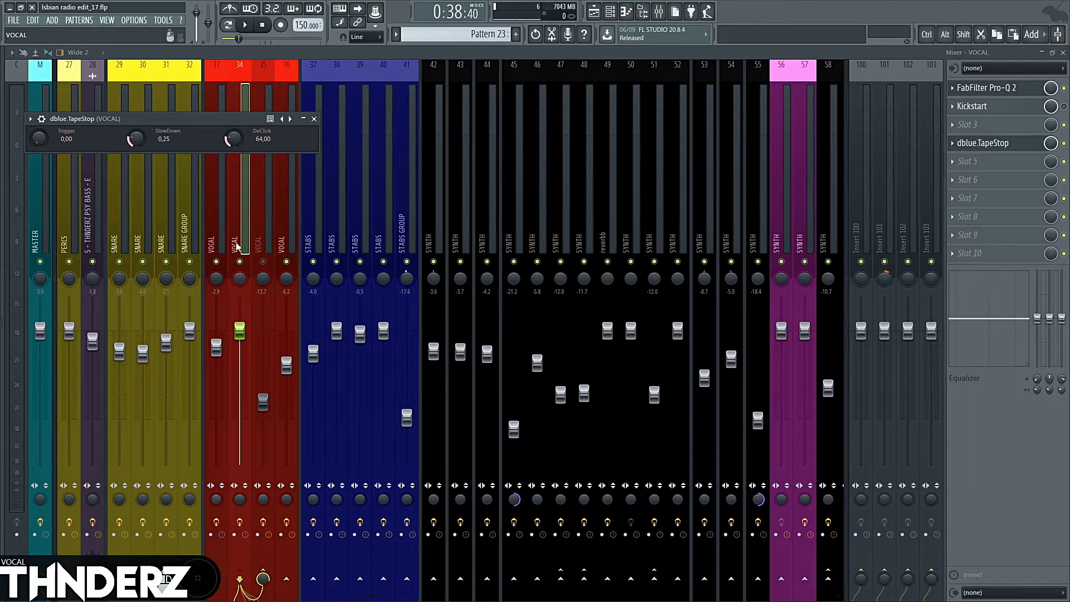
{"action": "key", "text": "Escape"}
Unmute VOCAL insert 35 and play the vocal through inserts 33, 34 and 35.
{"action": "left_click", "coordinate": [270, 186]}
{"action": "left_click", "coordinate": [235, 195]}
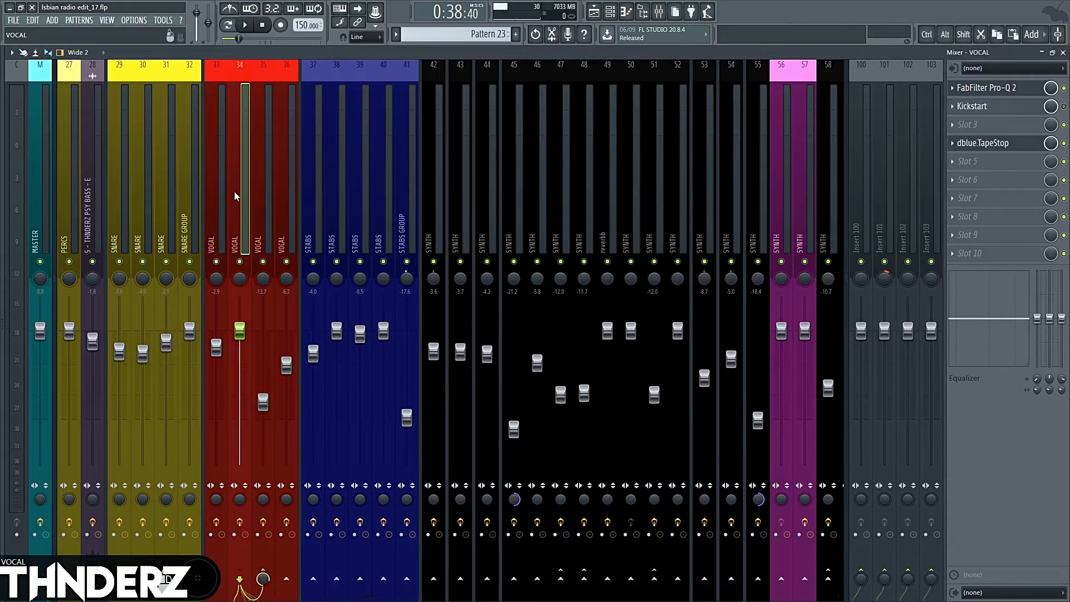
{"action": "key", "text": "space"}
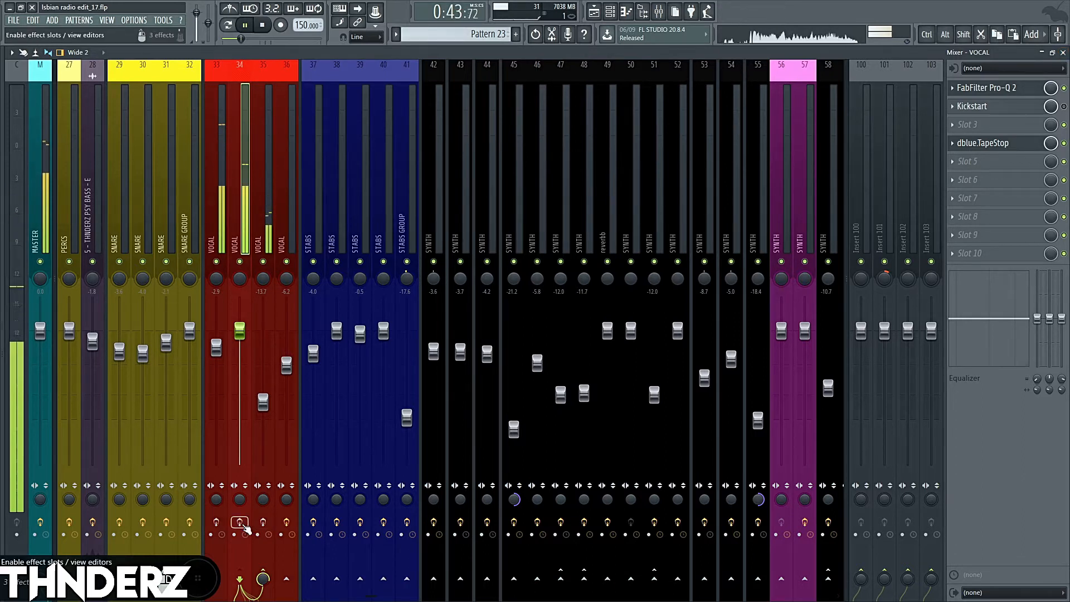
{"action": "left_click", "coordinate": [216, 578]}
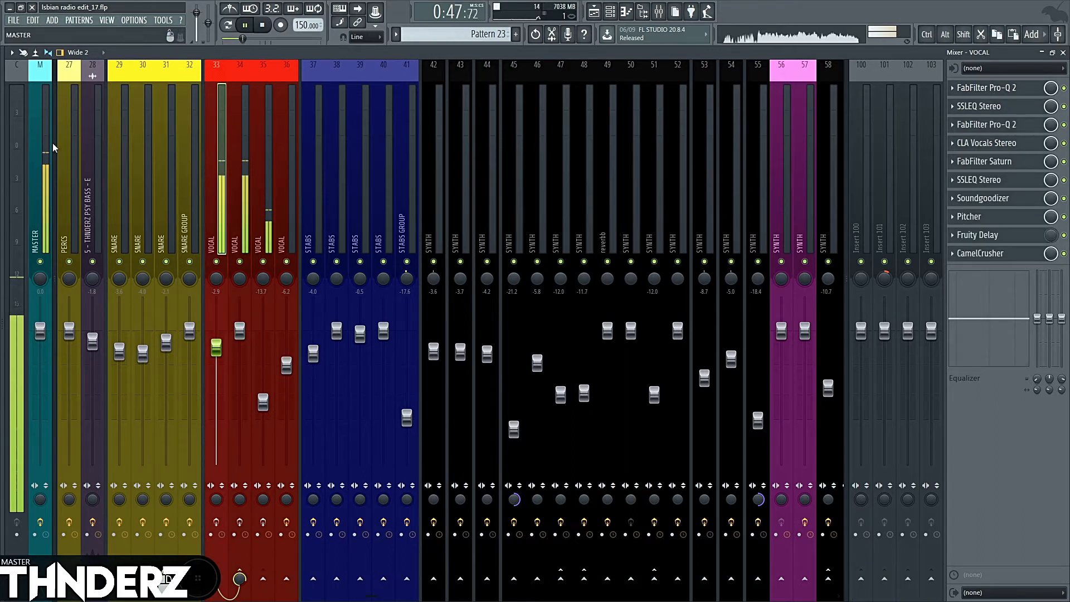
Examine the MASTER insert's FabFilter Pro-Q 2 during playback, and stop the song.
{"action": "left_click", "coordinate": [43, 156]}
{"action": "left_click", "coordinate": [987, 161]}
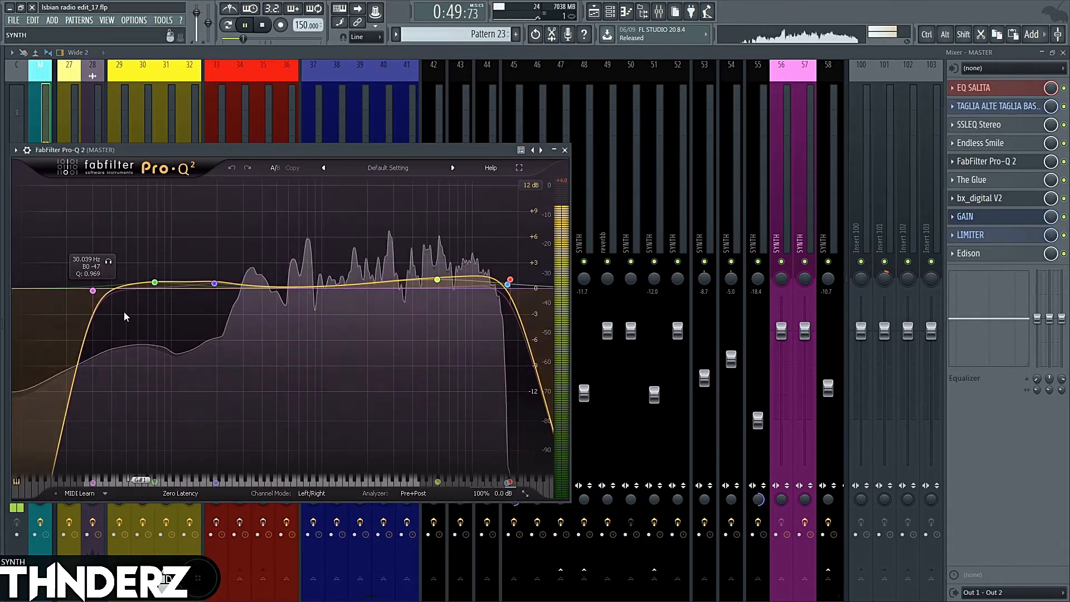
{"action": "key", "text": "space"}
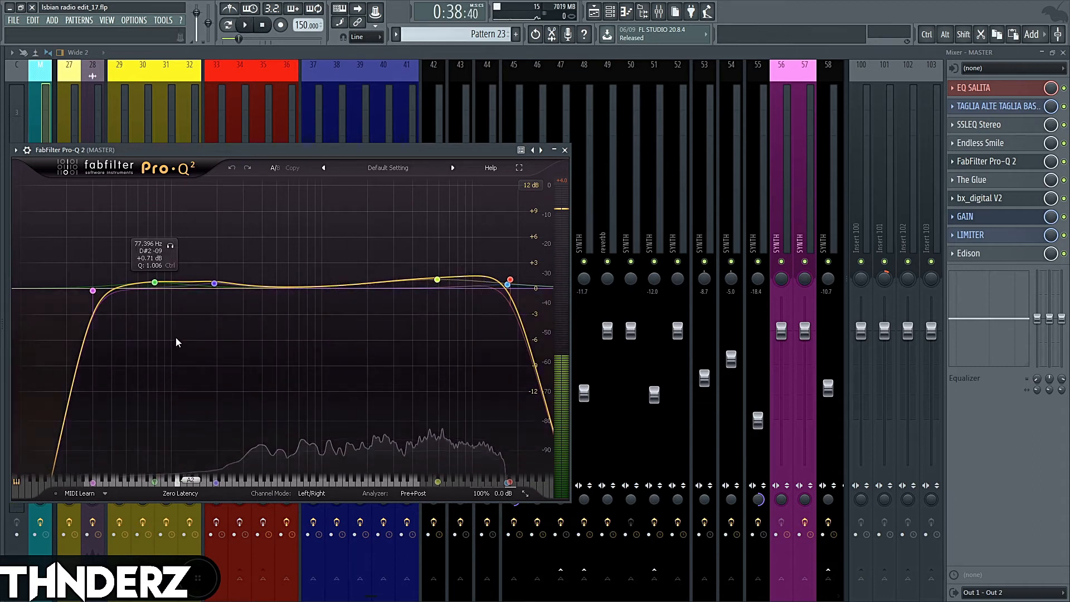
{"action": "left_click", "coordinate": [301, 120]}
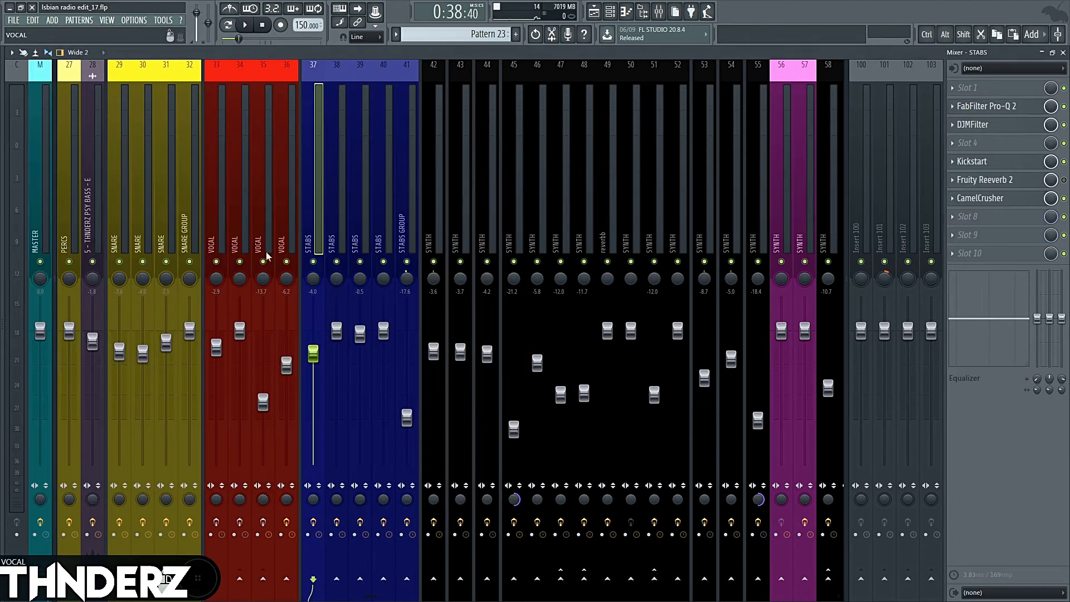
Toggle the solo state of VOCAL insert 34 and close the mixer to return to the Playlist.
{"action": "left_click", "coordinate": [240, 522]}
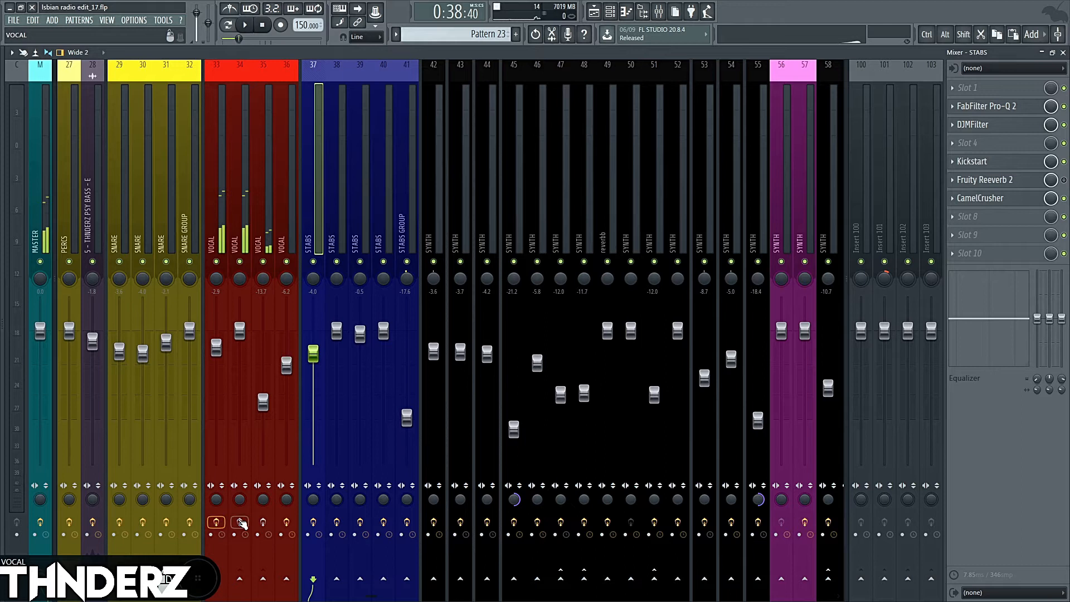
{"action": "left_click", "coordinate": [241, 523]}
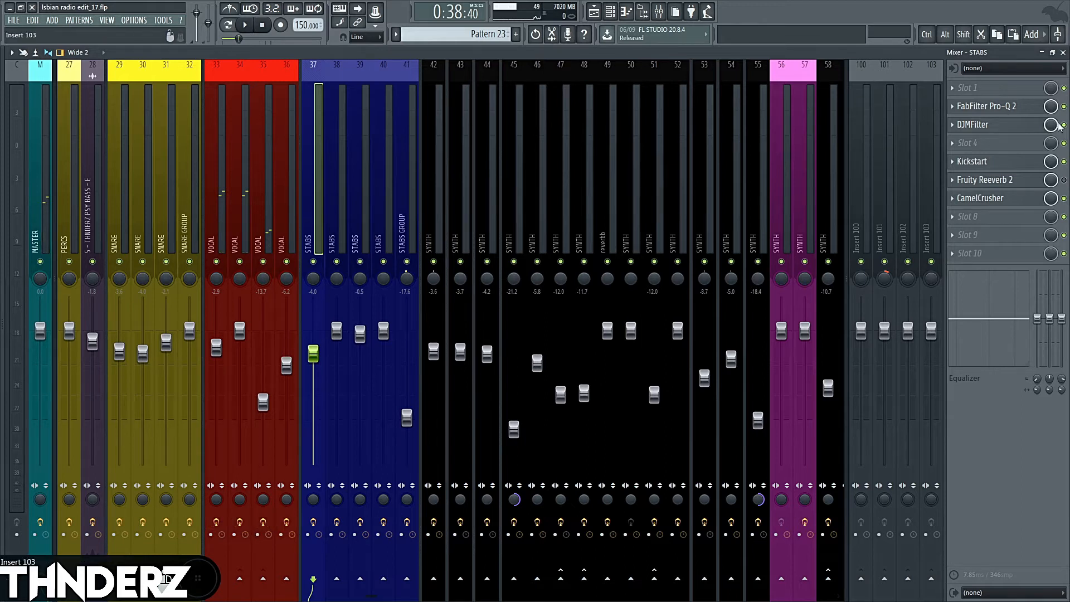
{"action": "left_click", "coordinate": [1063, 52]}
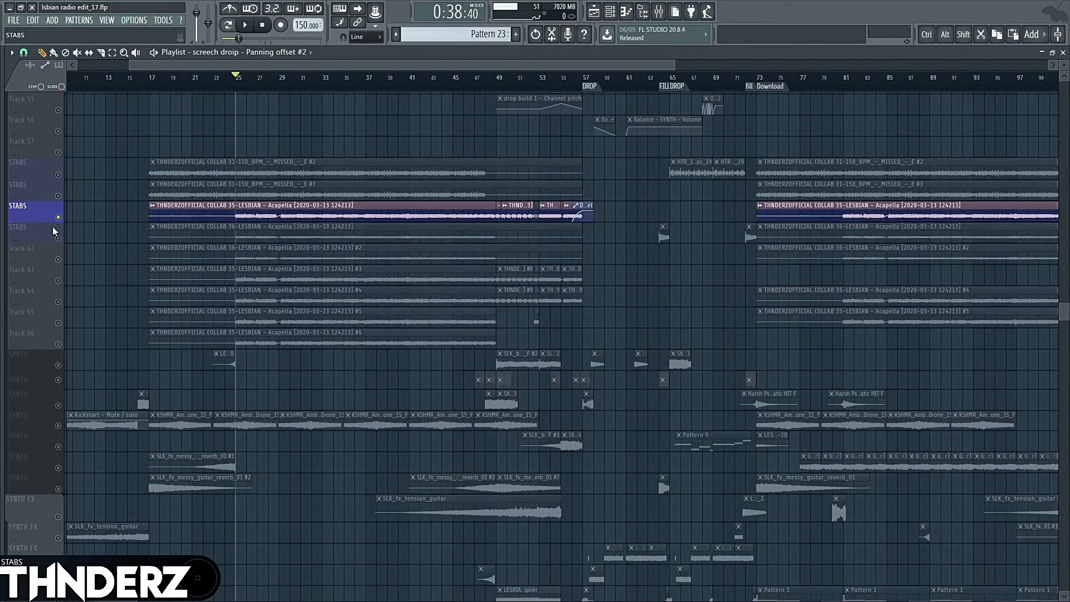
Solo the STABS track with the Acapella 36 clip, switch the solo to Track 62, and play that layer briefly.
{"action": "left_click", "coordinate": [54, 238]}
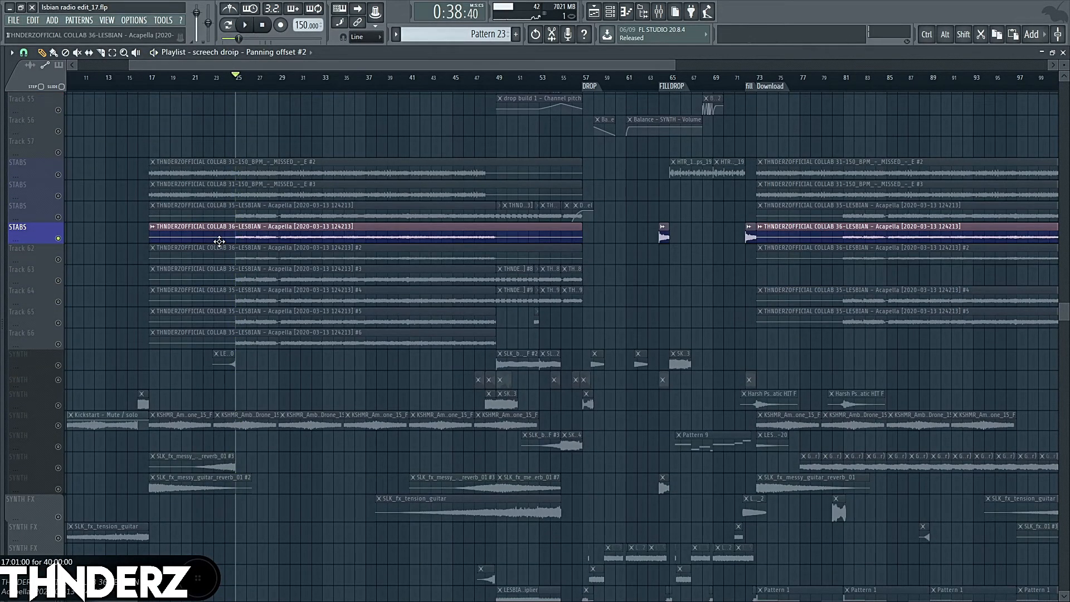
{"action": "left_click", "coordinate": [65, 262]}
{"action": "key", "text": "space"}
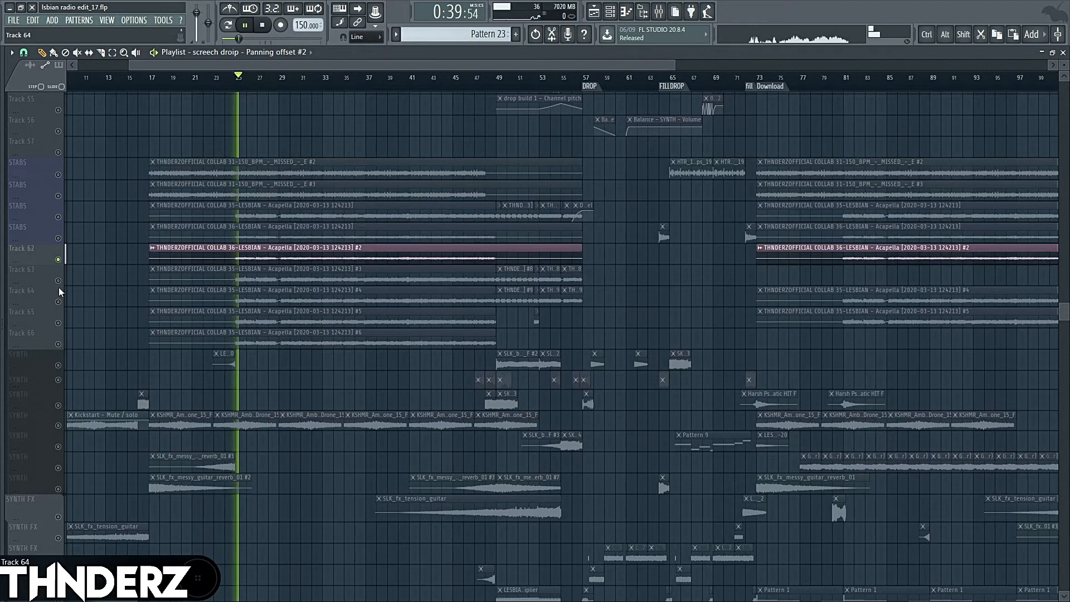
{"action": "key", "text": "space"}
Run the macro that switches smart disable on for all plugins.
{"action": "left_click", "coordinate": [164, 20]}
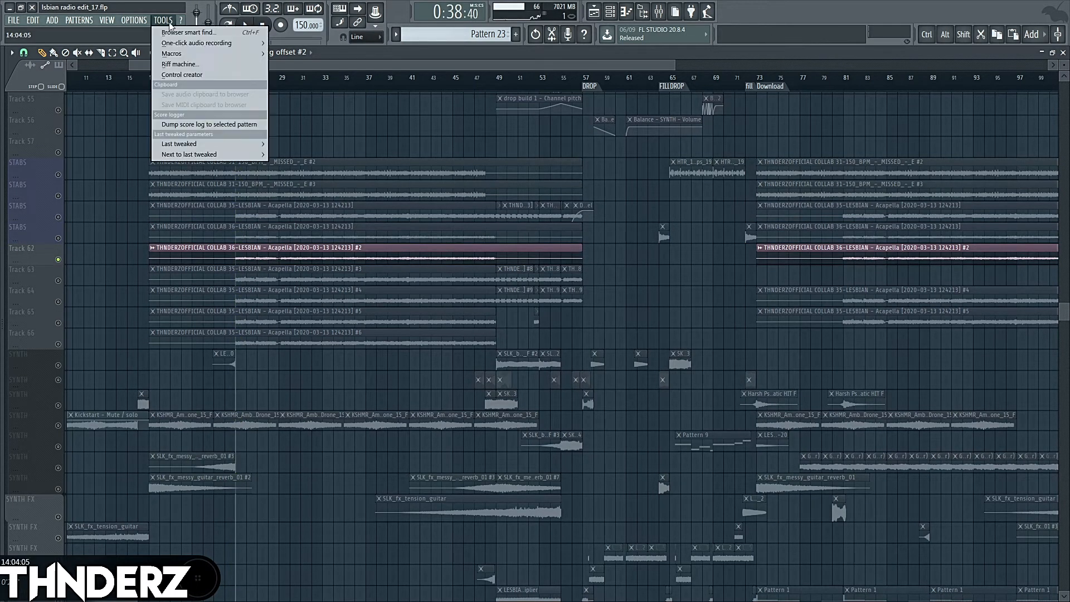
{"action": "mouse_move", "coordinate": [206, 53]}
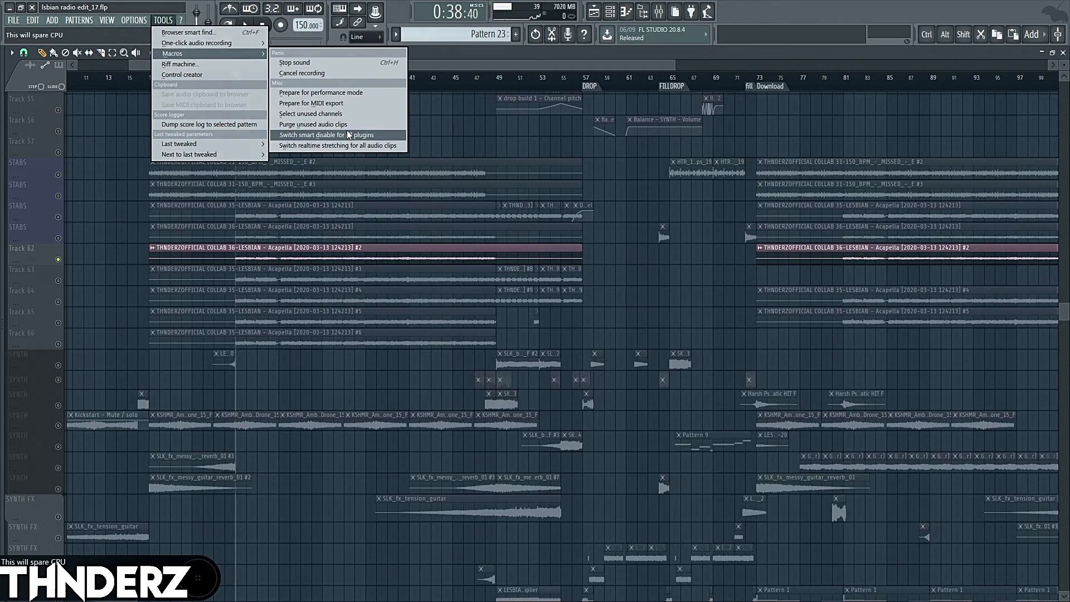
{"action": "left_click", "coordinate": [348, 134]}
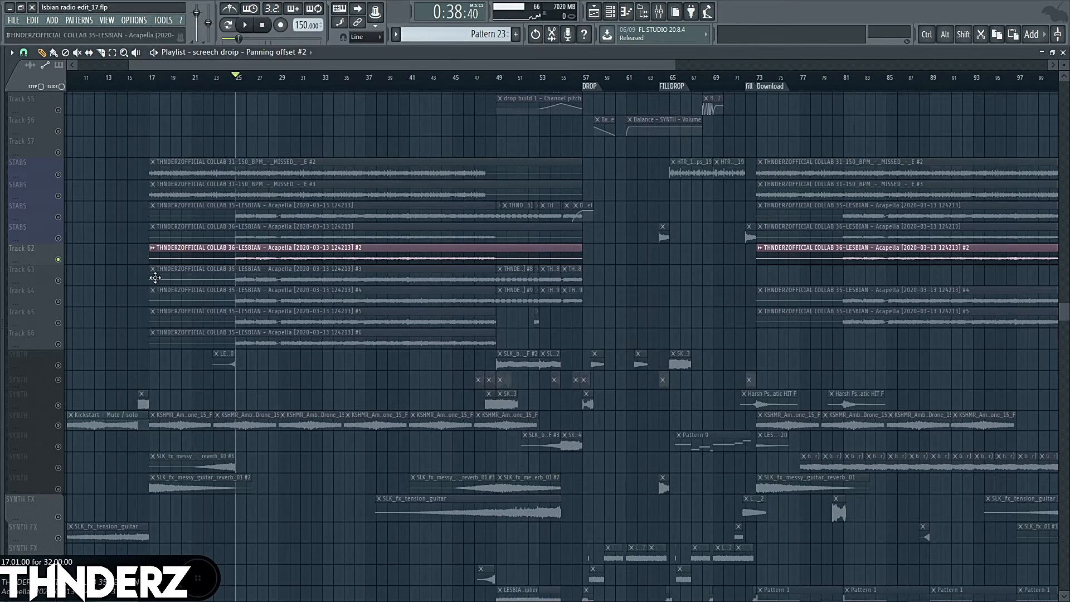
Solo Track 63 and Track 64 one after the other and play each acapella layer briefly.
{"action": "scroll", "coordinate": [52, 270], "scroll_direction": "down", "scroll_amount": 1}
{"action": "right_click", "coordinate": [66, 259]}
{"action": "key", "text": "space"}
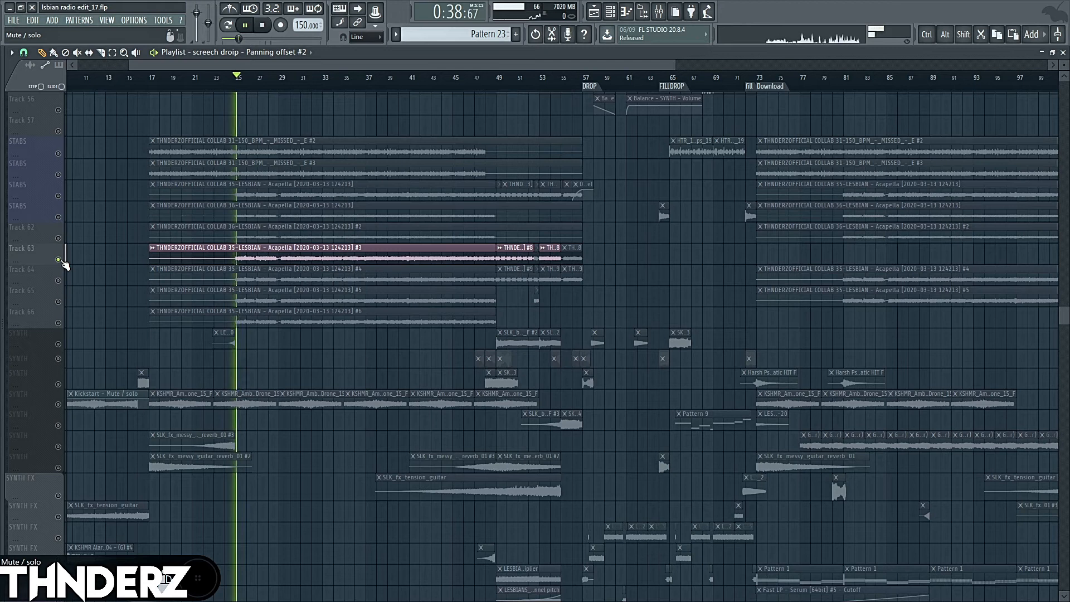
{"action": "key", "text": "space"}
{"action": "right_click", "coordinate": [61, 280]}
{"action": "key", "text": "space"}
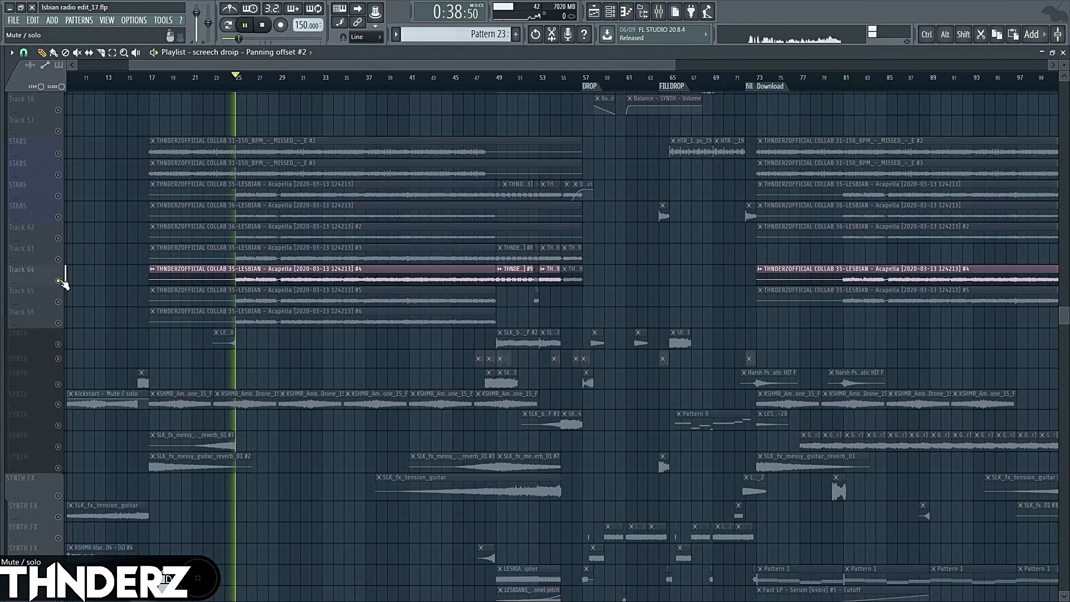
Solo Track 65 and Track 66 in turn to audition their acapella layers, and release the solo on Track 66.
{"action": "right_click", "coordinate": [61, 302]}
{"action": "key", "text": "space"}
{"action": "key", "text": "space"}
{"action": "right_click", "coordinate": [60, 323]}
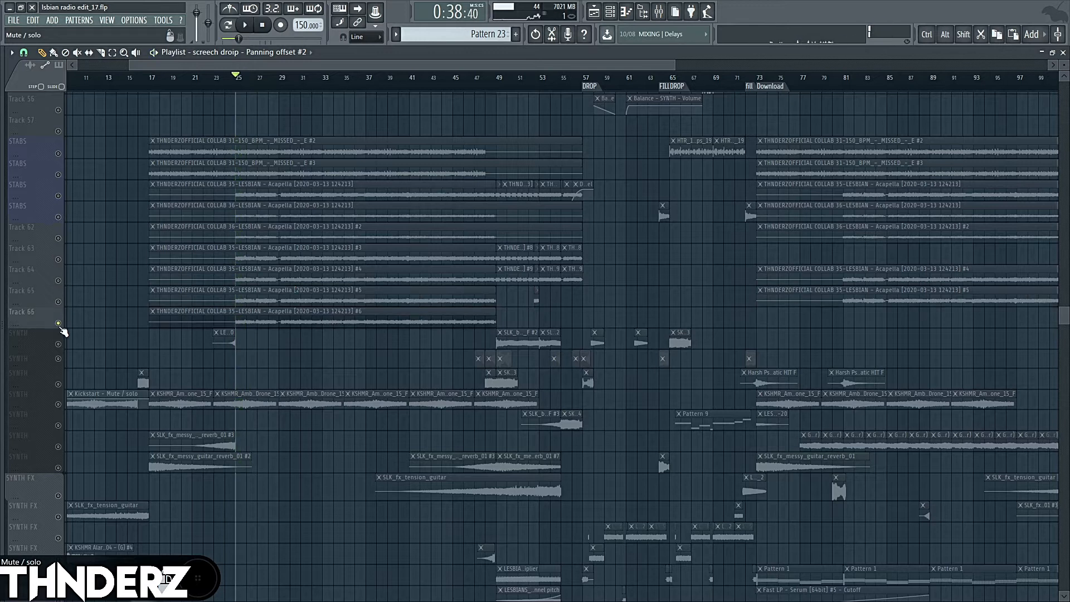
{"action": "right_click", "coordinate": [60, 327]}
{"action": "key", "text": "space"}
{"action": "scroll", "coordinate": [115, 306], "scroll_direction": "up", "scroll_amount": 2}
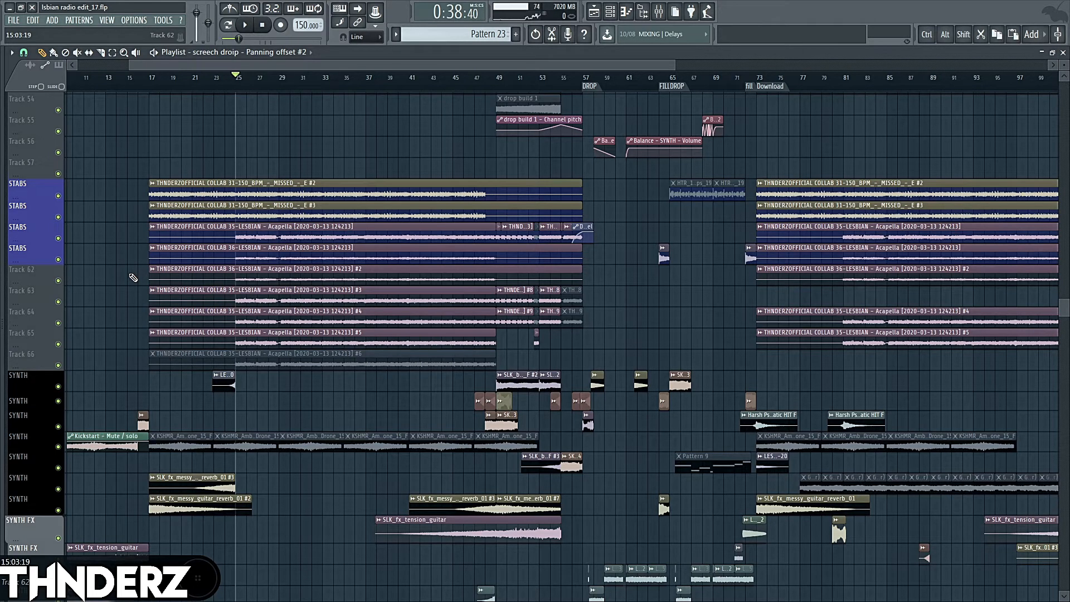
Solo the two STABS tracks holding the MISSED clips #2 and #3, play them, and check the #2 clip's settings.
{"action": "scroll", "coordinate": [167, 277], "scroll_direction": "up", "scroll_amount": 2}
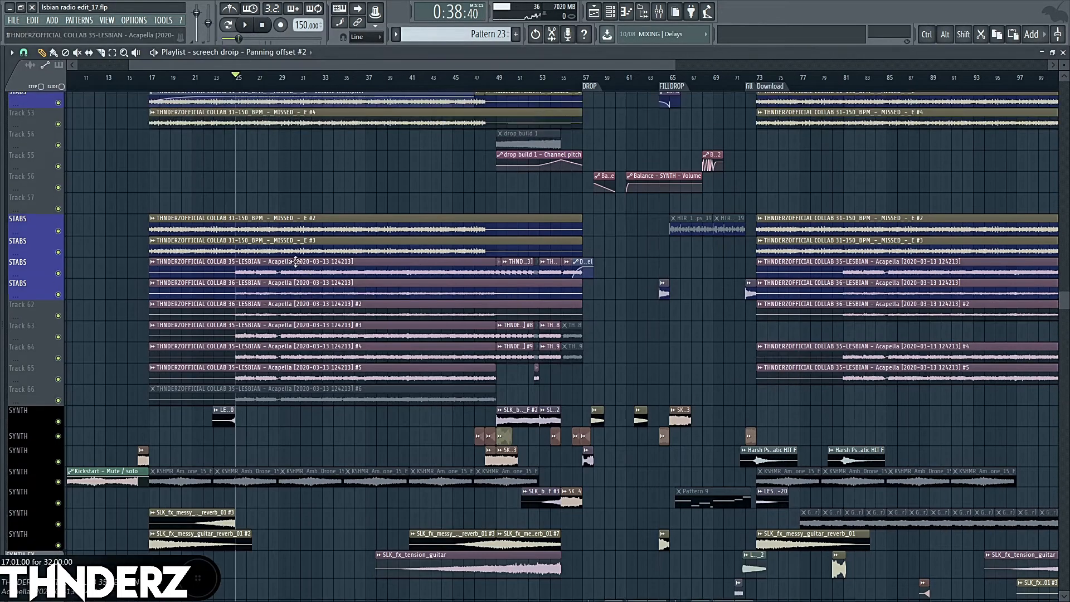
{"action": "right_click", "coordinate": [58, 259]}
{"action": "left_click", "coordinate": [58, 238]}
{"action": "key", "text": "space"}
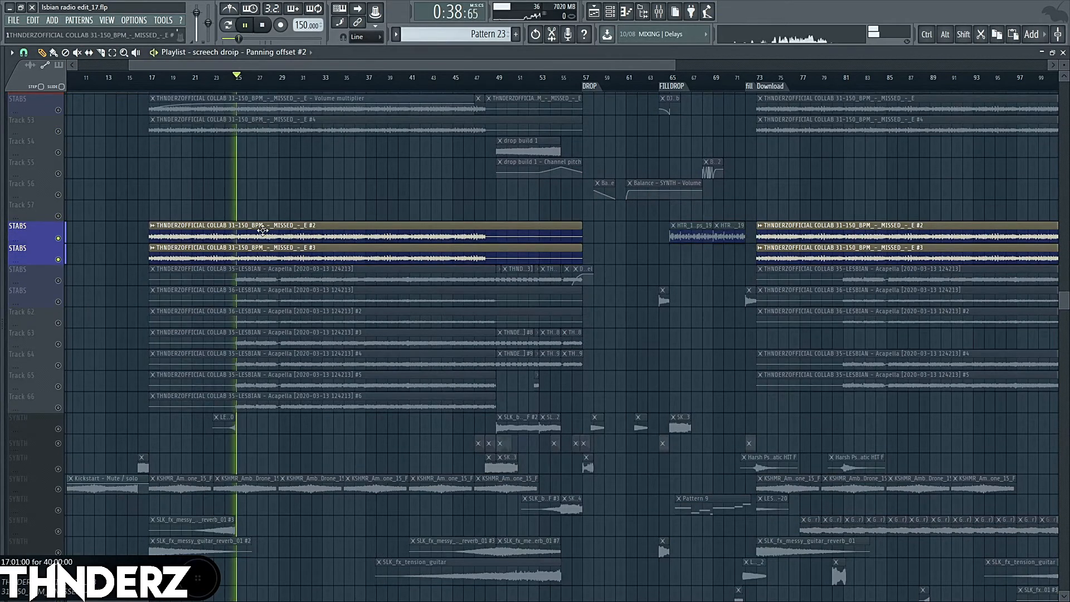
{"action": "double_click", "coordinate": [296, 238]}
{"action": "key", "text": "Escape"}
{"action": "key", "text": "space"}
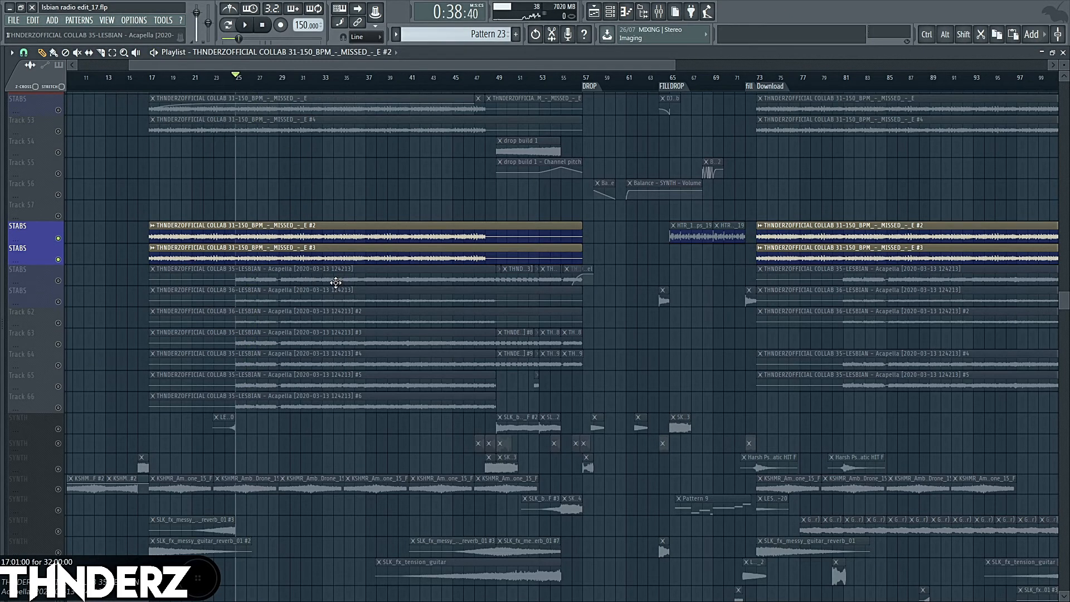
Solo Track 53 with the MISSED clip #4 and play it from bar 25.
{"action": "scroll", "coordinate": [287, 206], "scroll_direction": "up", "scroll_amount": 3}
{"action": "right_click", "coordinate": [60, 195]}
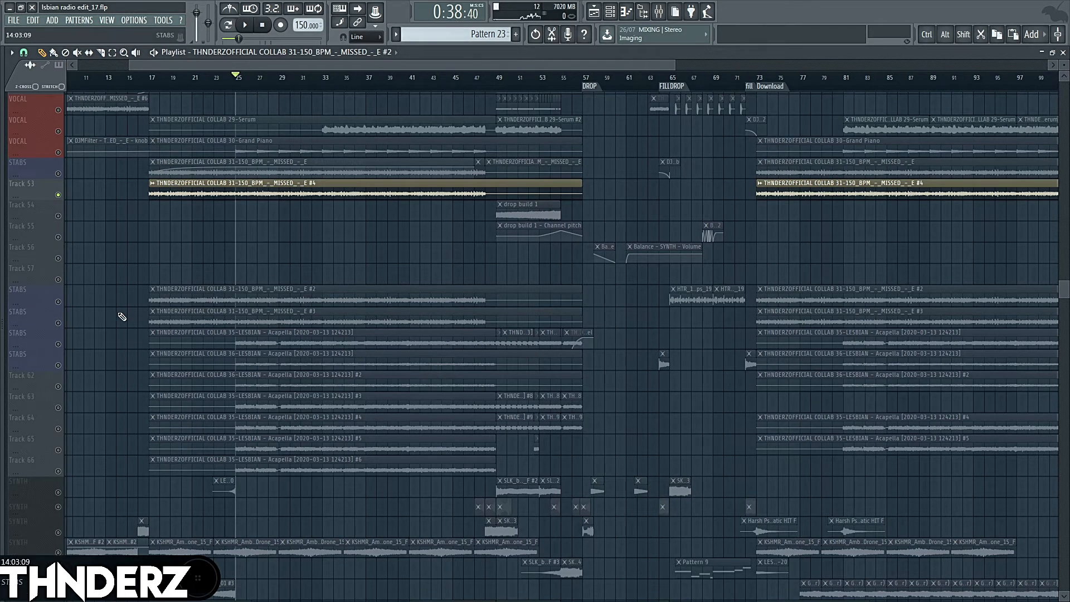
{"action": "key", "text": "space"}
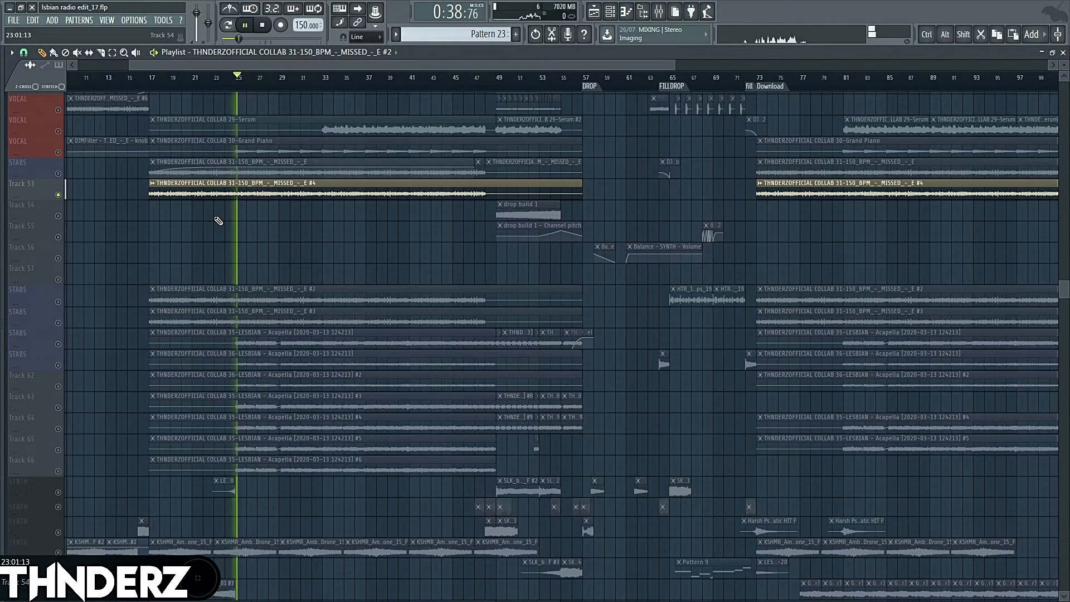
{"action": "key", "text": "space"}
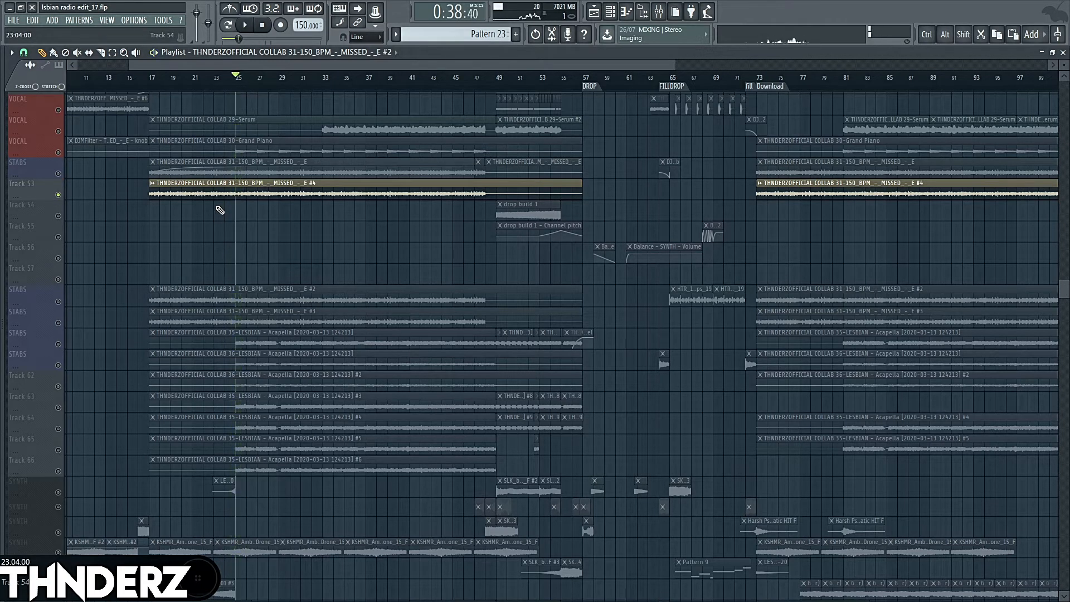
Solo the STABS track directly above Track 53 and play its MISSED clip from bar 25.
{"action": "left_click", "coordinate": [55, 168]}
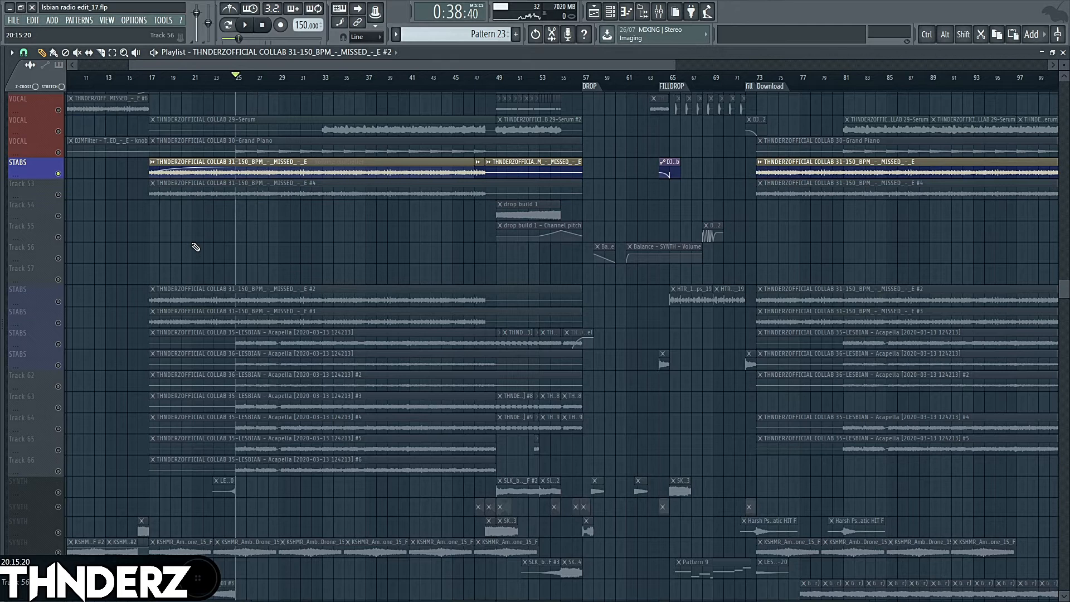
{"action": "scroll", "coordinate": [195, 245], "scroll_direction": "up", "scroll_amount": 3}
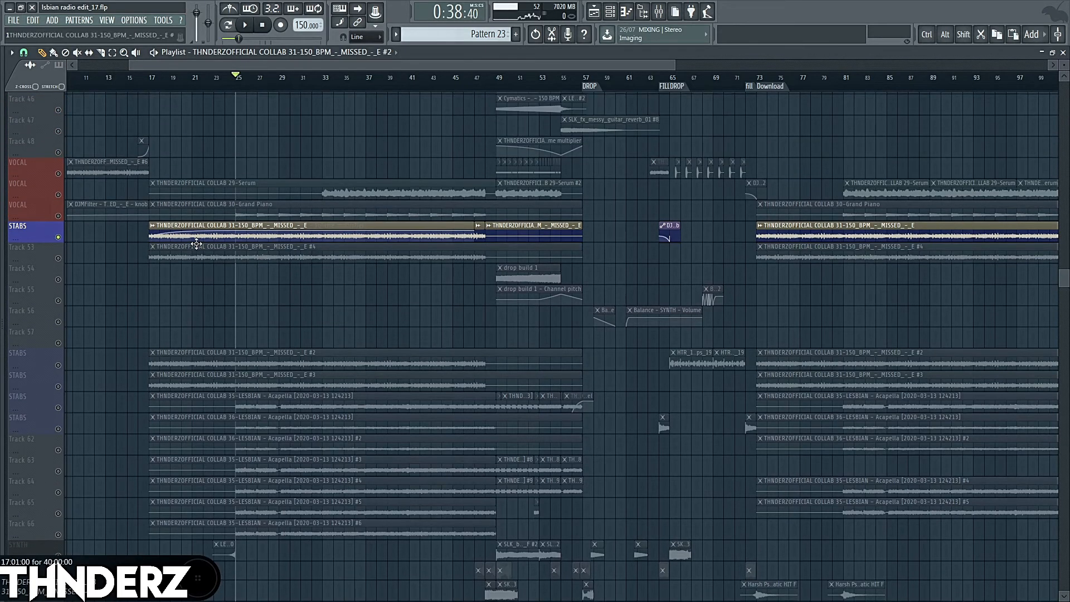
{"action": "key", "text": "space"}
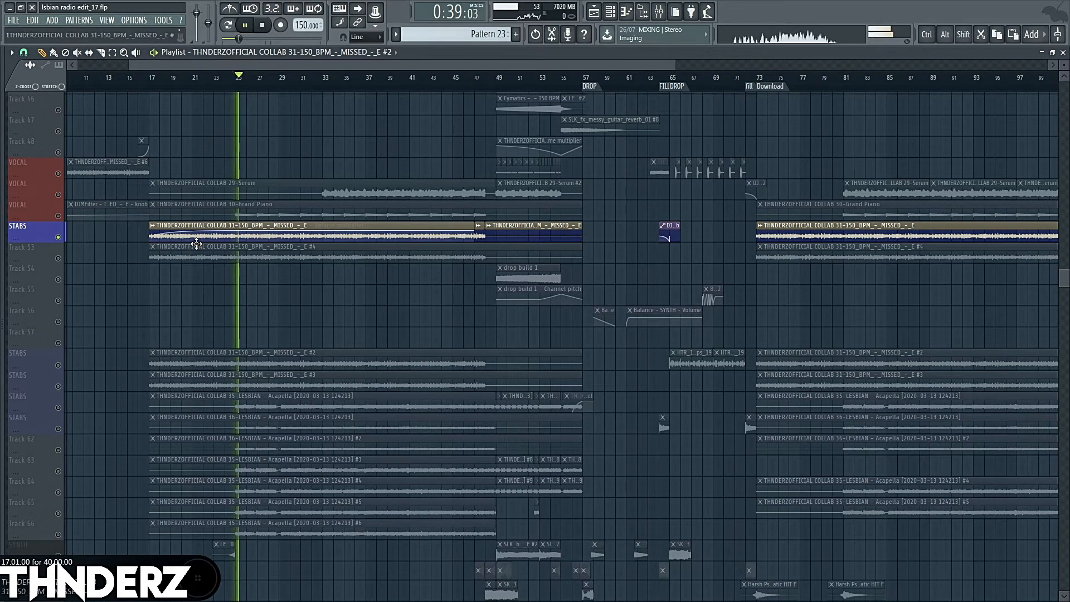
{"action": "key", "text": "space"}
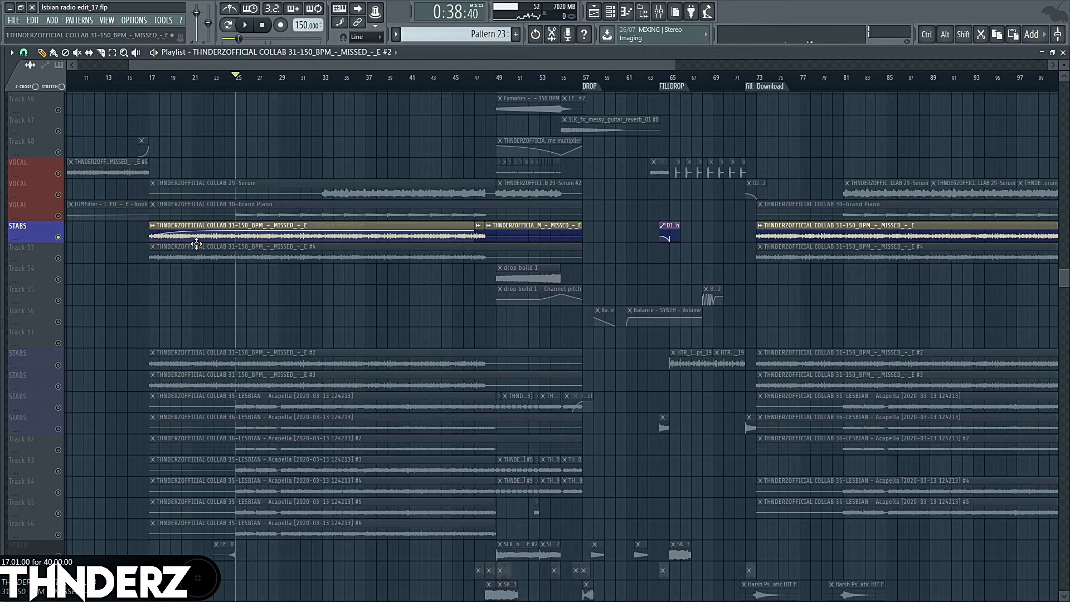
Solo the VOCAL track with the Grand Piano clip and play it from bar 25 and from bar 30.
{"action": "left_click", "coordinate": [62, 206]}
{"action": "left_click", "coordinate": [107, 20]}
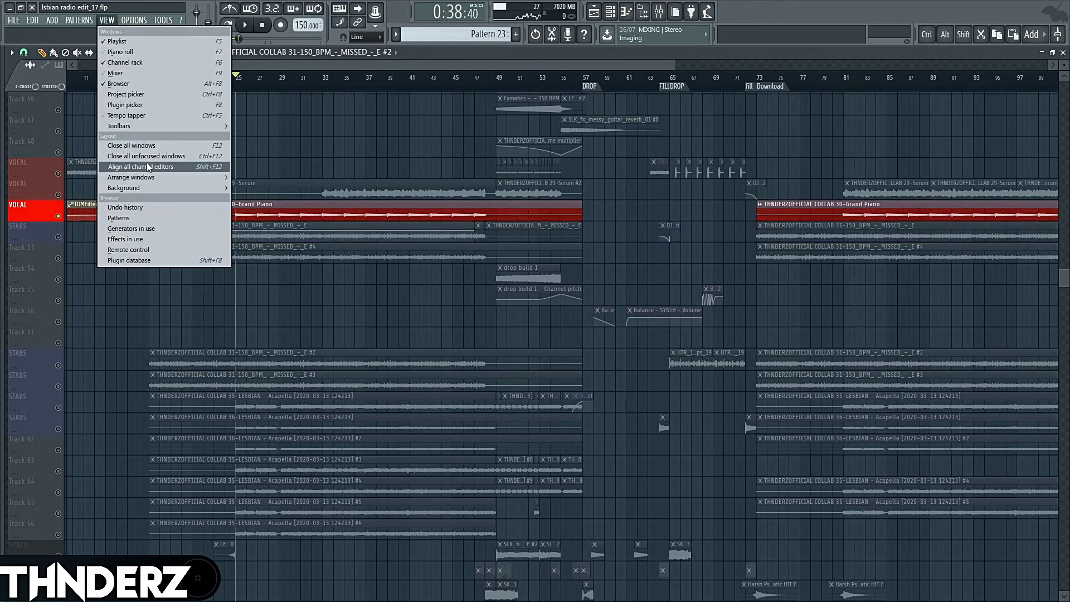
{"action": "left_click", "coordinate": [148, 162]}
{"action": "key", "text": "space"}
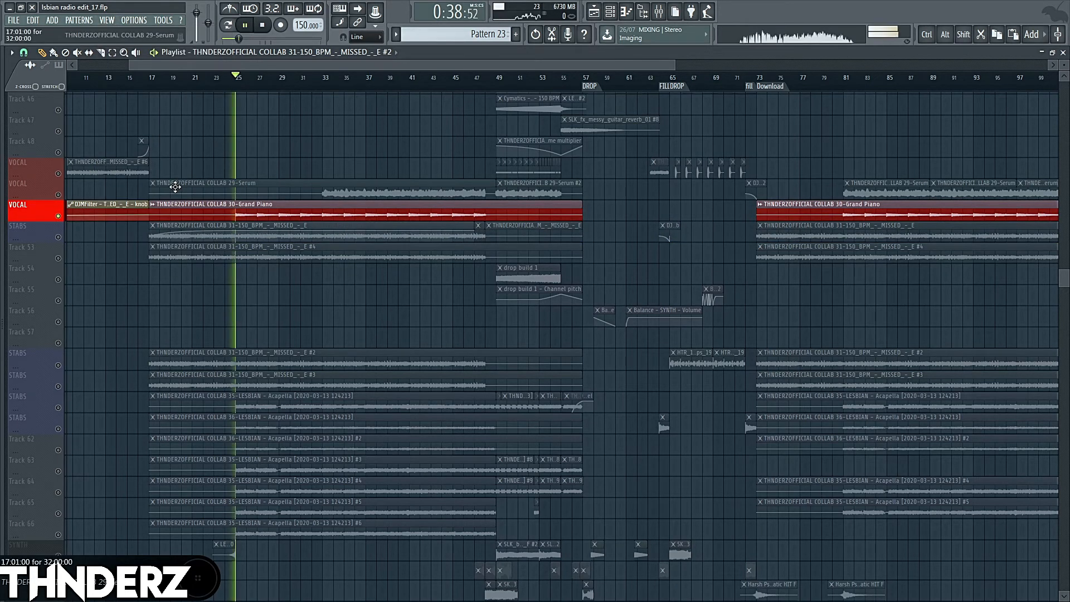
{"action": "left_click", "coordinate": [285, 78]}
{"action": "key", "text": "space"}
Solo the VOCAL track with the Serum clips and play it from bar 33 and from bar 39.
{"action": "scroll", "coordinate": [60, 228], "scroll_direction": "up", "scroll_amount": 1}
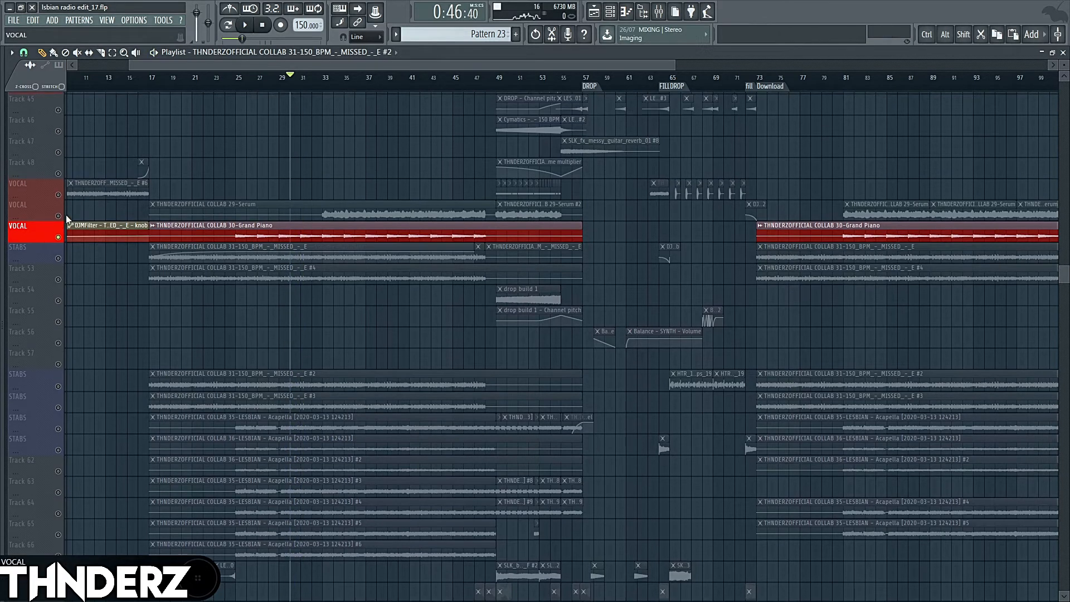
{"action": "left_click", "coordinate": [66, 218]}
{"action": "left_click", "coordinate": [323, 80]}
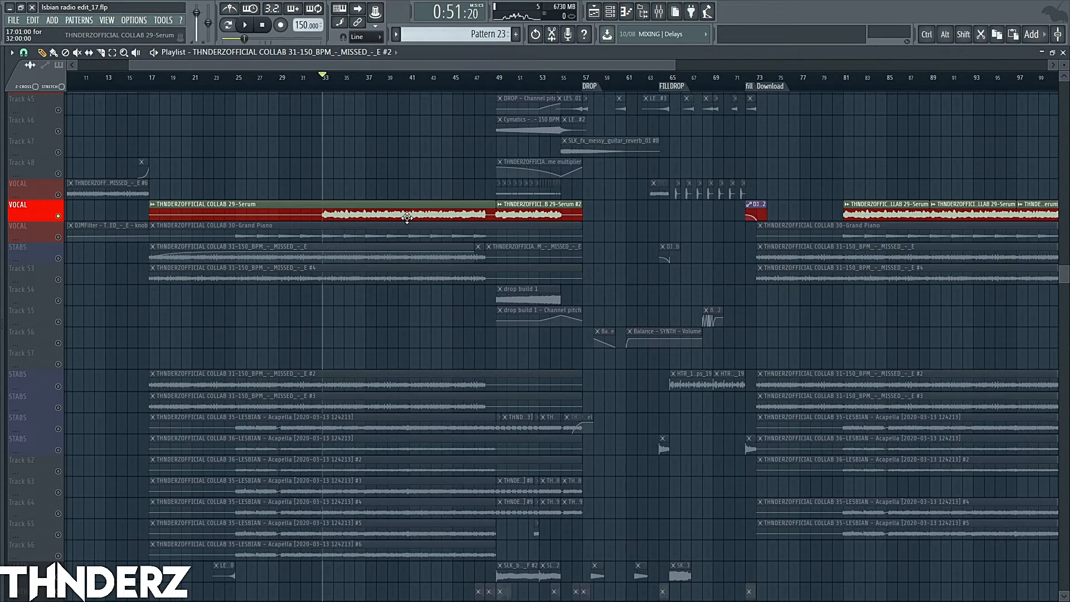
{"action": "key", "text": "space"}
{"action": "scroll", "coordinate": [349, 148], "scroll_direction": "up", "scroll_amount": 3}
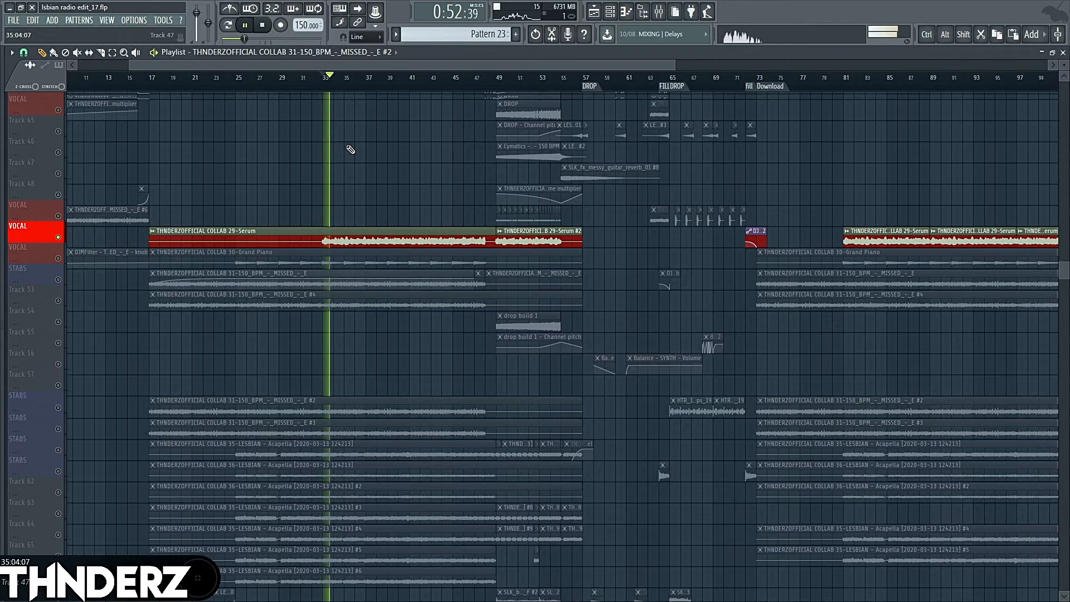
{"action": "scroll", "coordinate": [357, 256], "scroll_direction": "up", "scroll_amount": 3}
{"action": "left_click", "coordinate": [388, 77]}
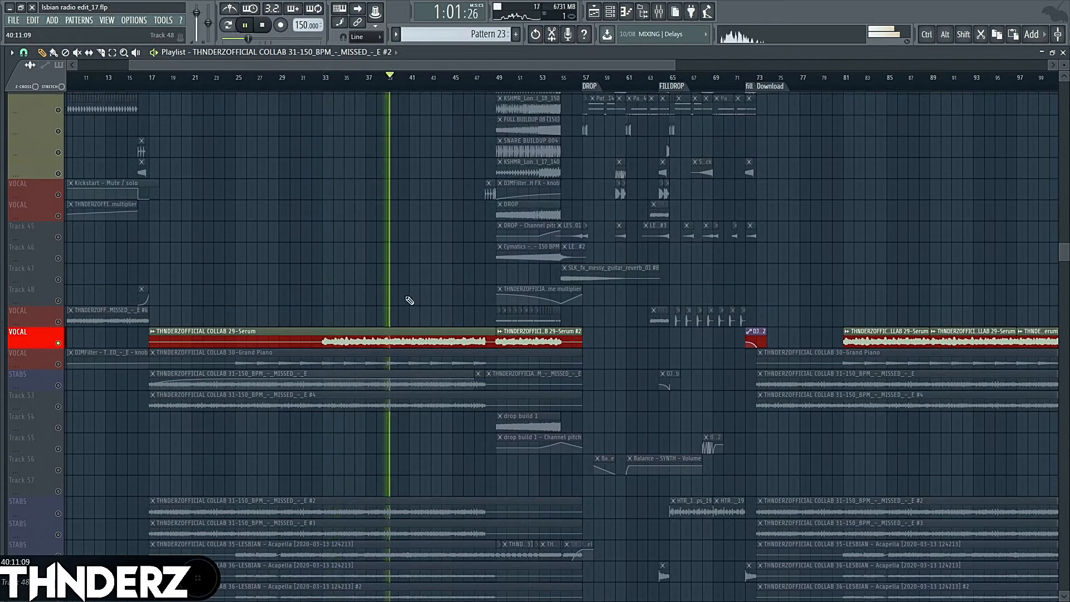
{"action": "scroll", "coordinate": [409, 345], "scroll_direction": "up", "scroll_amount": 3}
{"action": "key", "text": "space"}
Solo the PERCS track with the TRAVIS_BARKER drum loop and play it from bar 42.
{"action": "scroll", "coordinate": [410, 372], "scroll_direction": "up", "scroll_amount": 13}
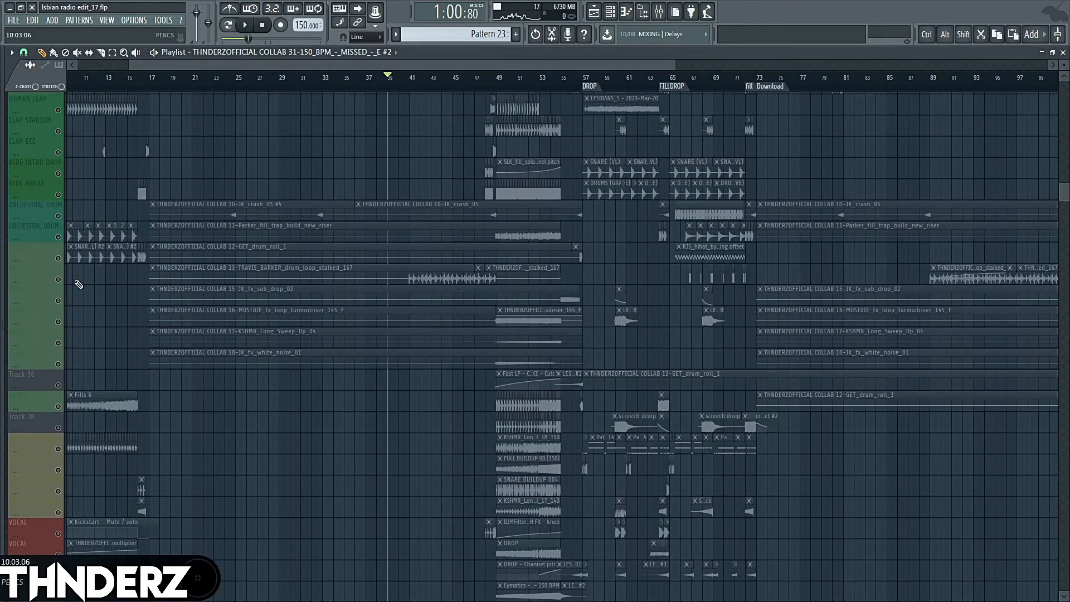
{"action": "left_click", "coordinate": [55, 279]}
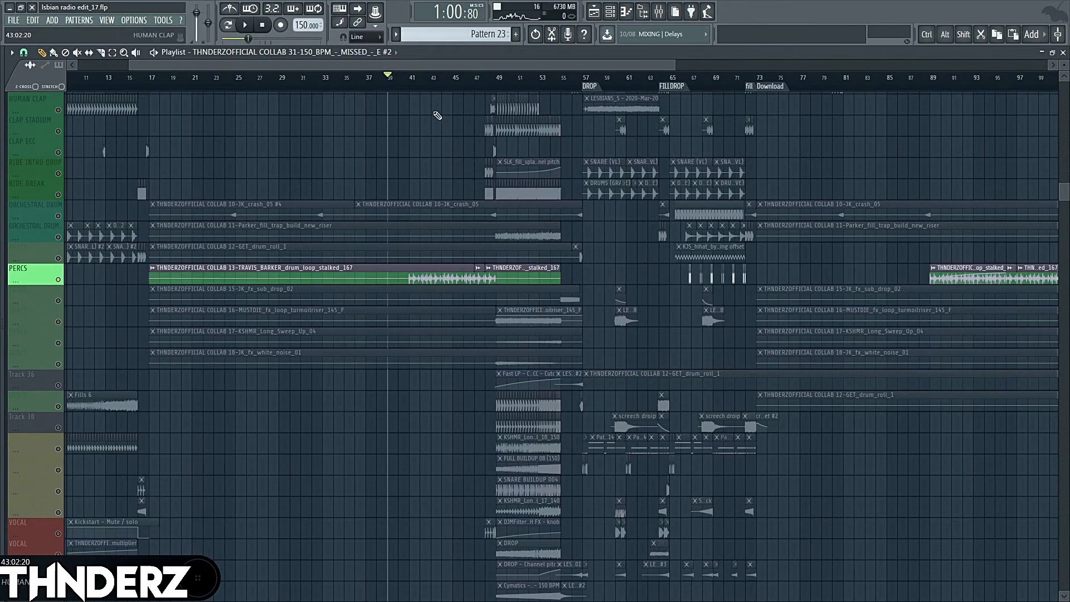
{"action": "left_click", "coordinate": [419, 69]}
{"action": "scroll", "coordinate": [211, 309], "scroll_direction": "up", "scroll_amount": 16}
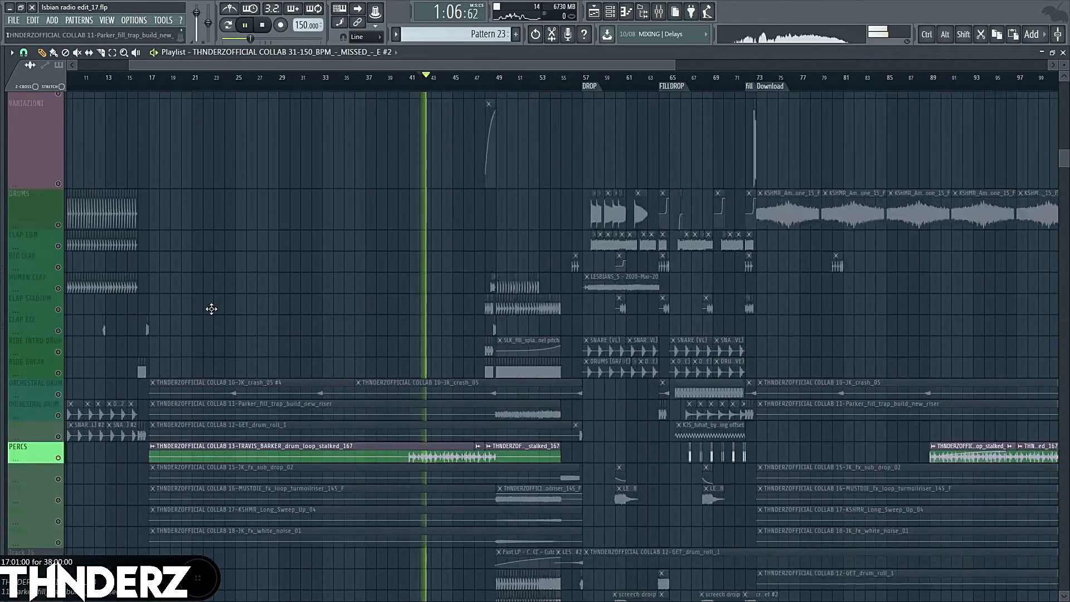
{"action": "scroll", "coordinate": [211, 309], "scroll_direction": "up", "scroll_amount": 10}
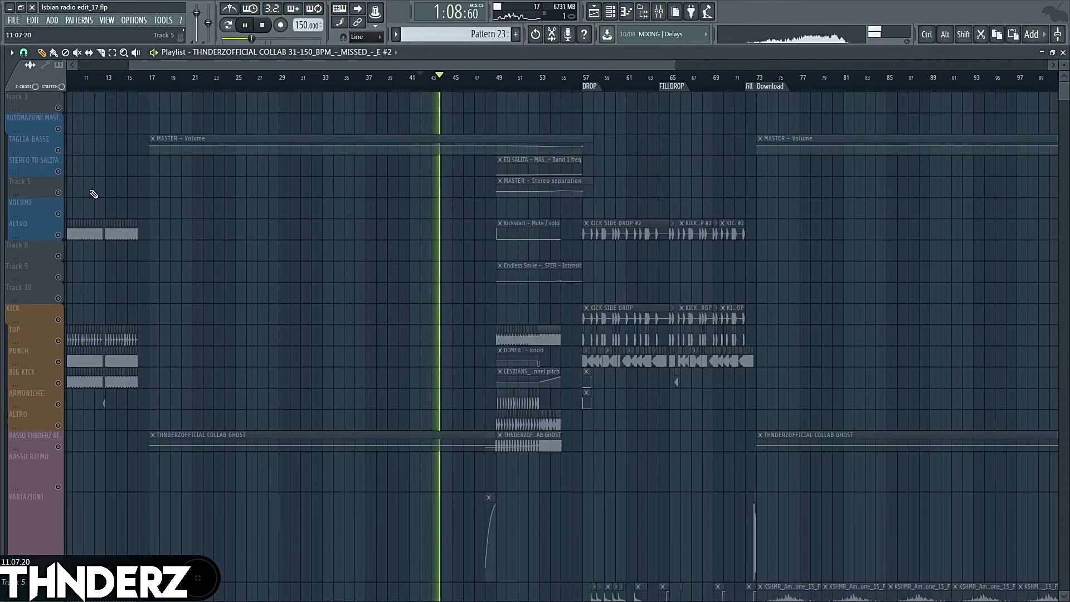
{"action": "key", "text": "space"}
Release the solo so all playlist tracks are enabled, and look over the full arrangement down to the FX tracks.
{"action": "left_click", "coordinate": [63, 156]}
{"action": "scroll", "coordinate": [332, 227], "scroll_direction": "down", "scroll_amount": 20}
{"action": "scroll", "coordinate": [250, 228], "scroll_direction": "down", "scroll_amount": 3}
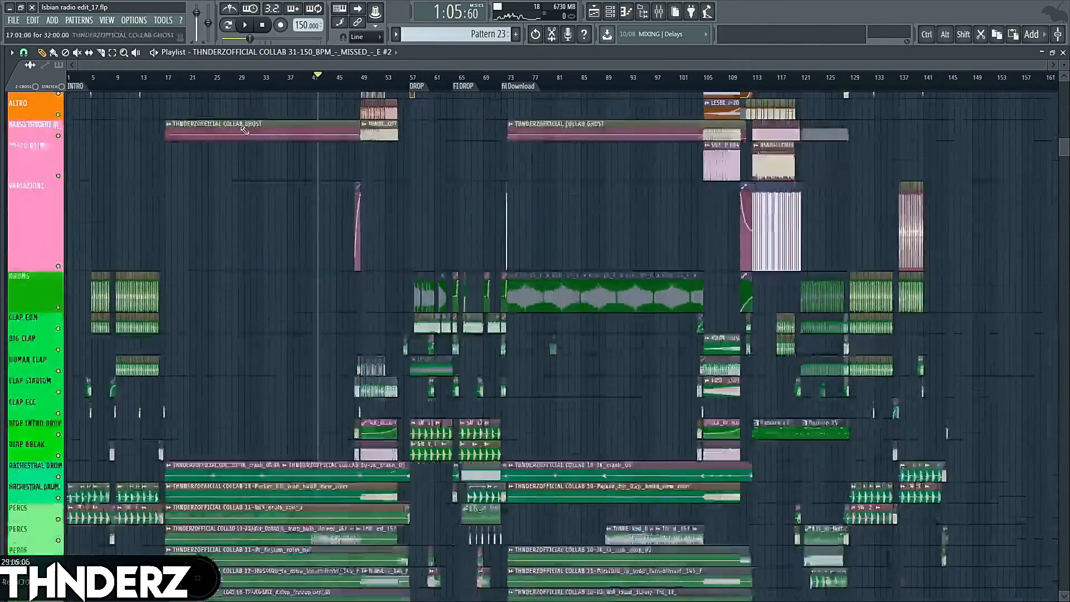
{"action": "scroll", "coordinate": [202, 231], "scroll_direction": "down", "scroll_amount": 15}
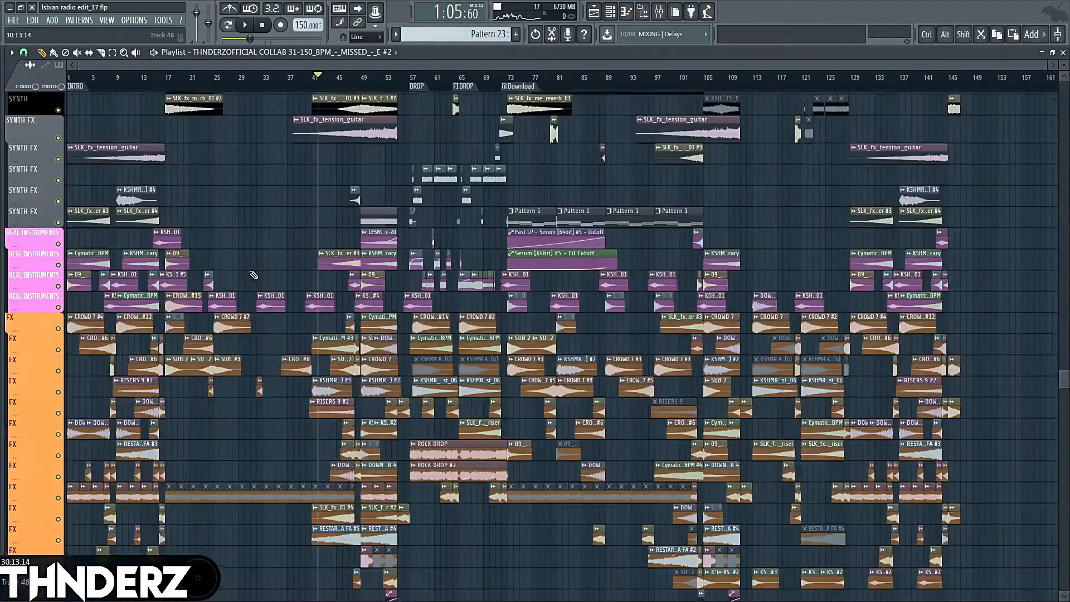
{"action": "scroll", "coordinate": [251, 214], "scroll_direction": "up", "scroll_amount": 1}
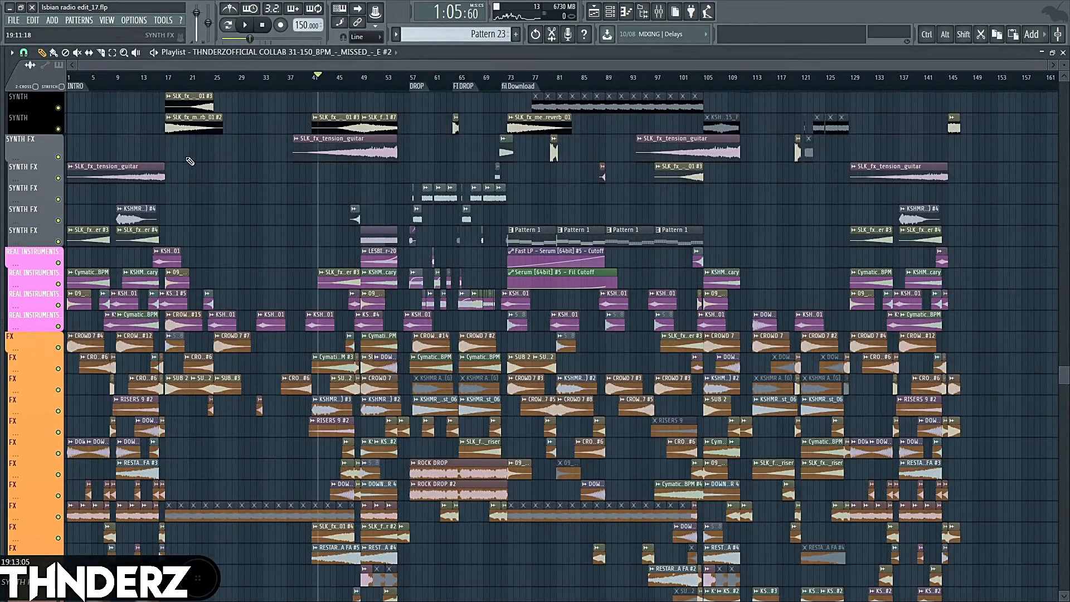
Play the full arrangement from bar 20 while looking over the layers of that section, and stop it.
{"action": "left_click", "coordinate": [184, 78]}
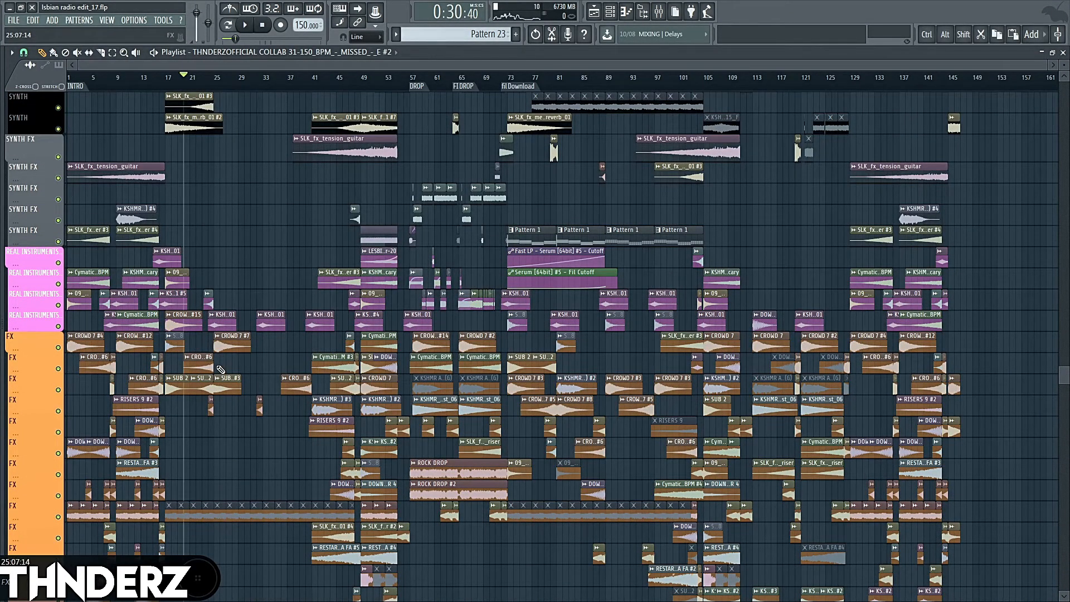
{"action": "key", "text": "space"}
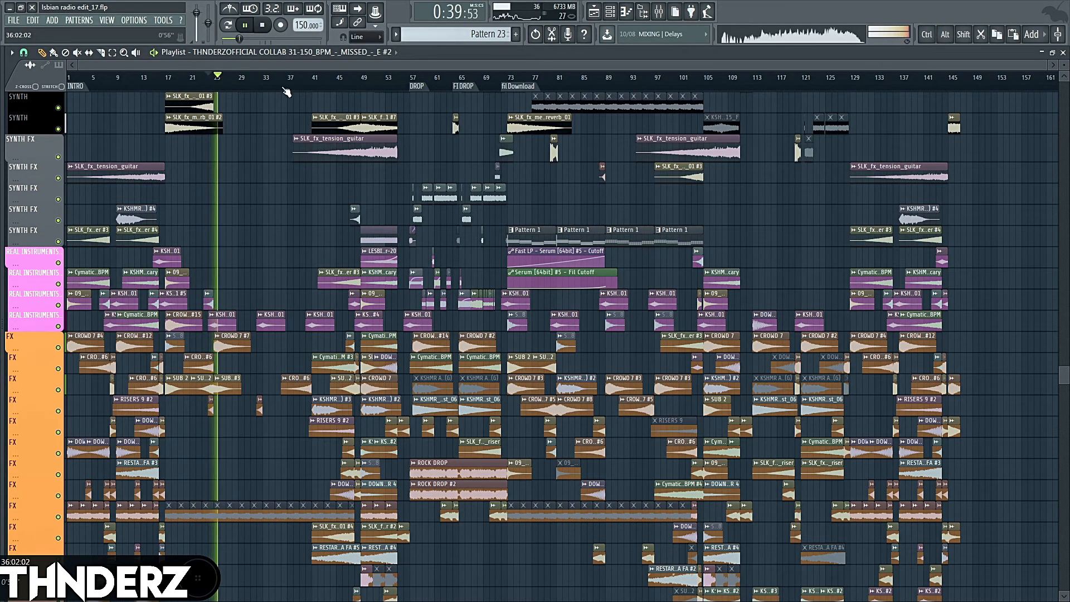
{"action": "scroll", "coordinate": [267, 167], "scroll_direction": "up", "scroll_amount": 9}
{"action": "scroll", "coordinate": [240, 279], "scroll_direction": "down", "scroll_amount": 10}
{"action": "key", "text": "space"}
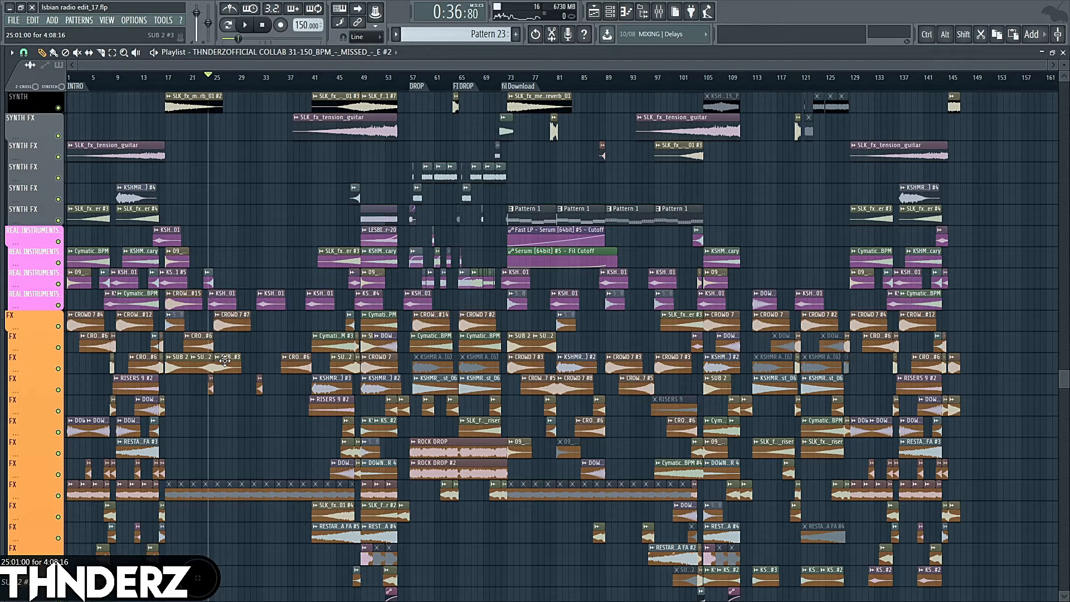
Play the full arrangement from bar 43 into the build-up, viewing the vocal, snare and percussion tracks, and stop it.
{"action": "left_click", "coordinate": [324, 78]}
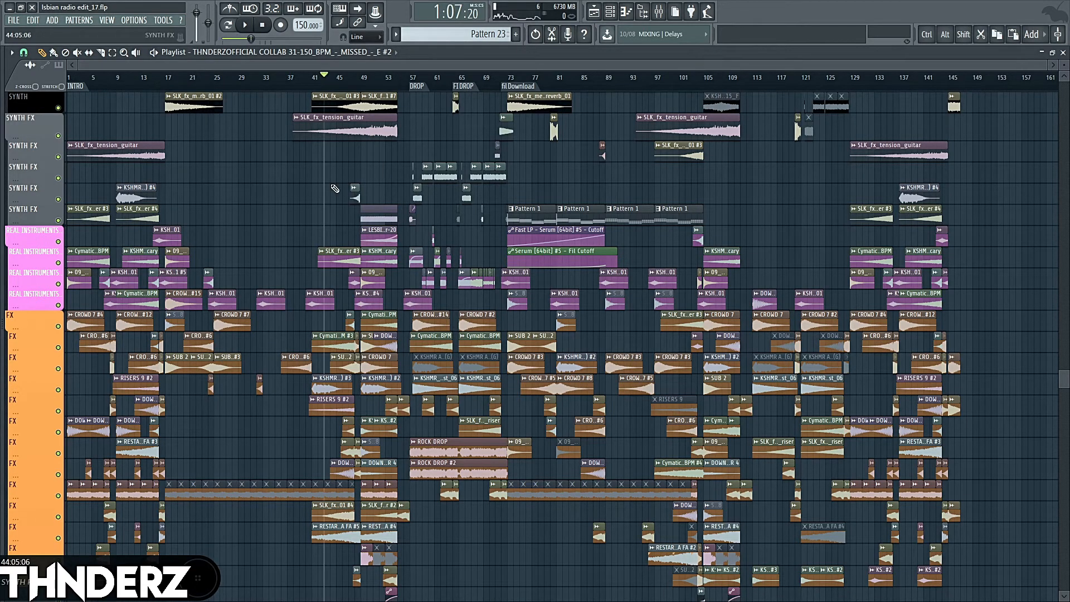
{"action": "scroll", "coordinate": [334, 224], "scroll_direction": "up", "scroll_amount": 5}
{"action": "scroll", "coordinate": [334, 224], "scroll_direction": "up", "scroll_amount": 10}
{"action": "key", "text": "space"}
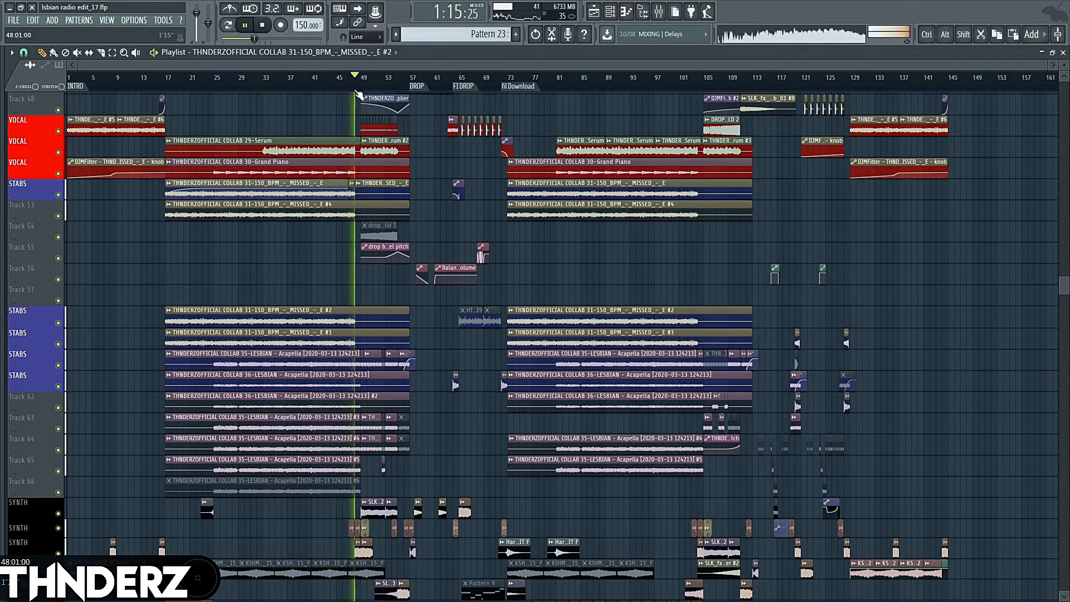
{"action": "scroll", "coordinate": [436, 153], "scroll_direction": "up", "scroll_amount": 5}
{"action": "scroll", "coordinate": [436, 152], "scroll_direction": "up", "scroll_amount": 13}
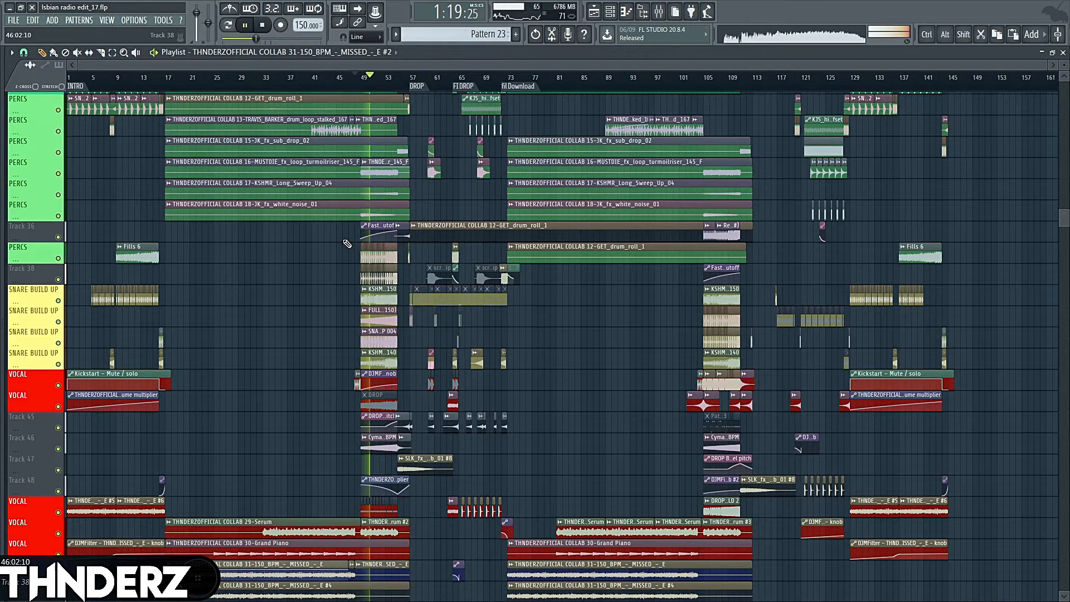
{"action": "key", "text": "space"}
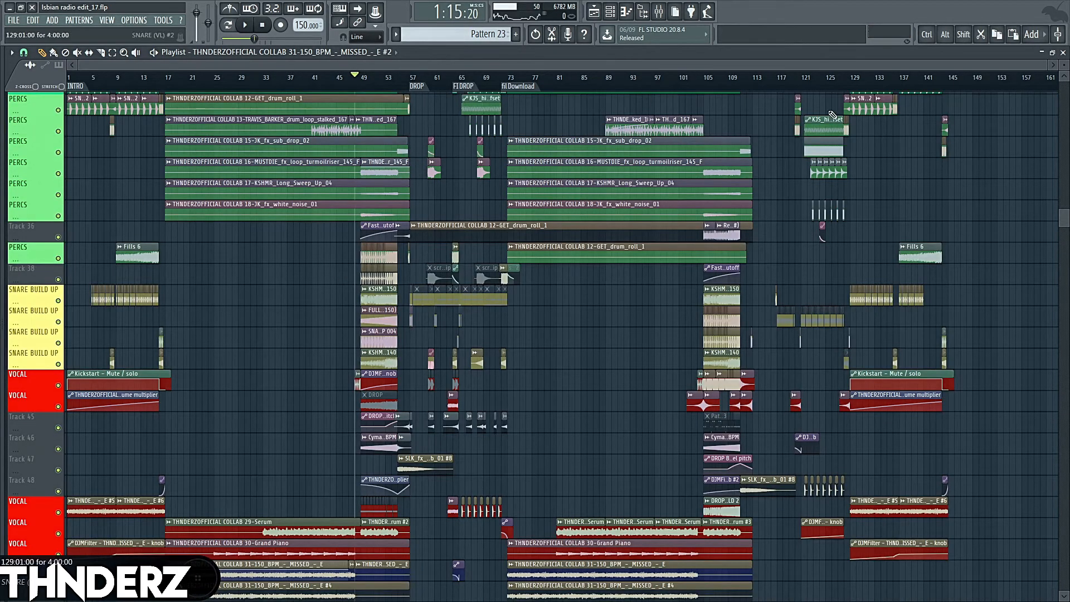
Zoom the playlist in on bars 31 to 91 and examine the build-up layers from the percussion down to the FX tracks.
{"action": "left_click_drag", "start_coordinate": [1042, 62], "coordinate": [640, 54]}
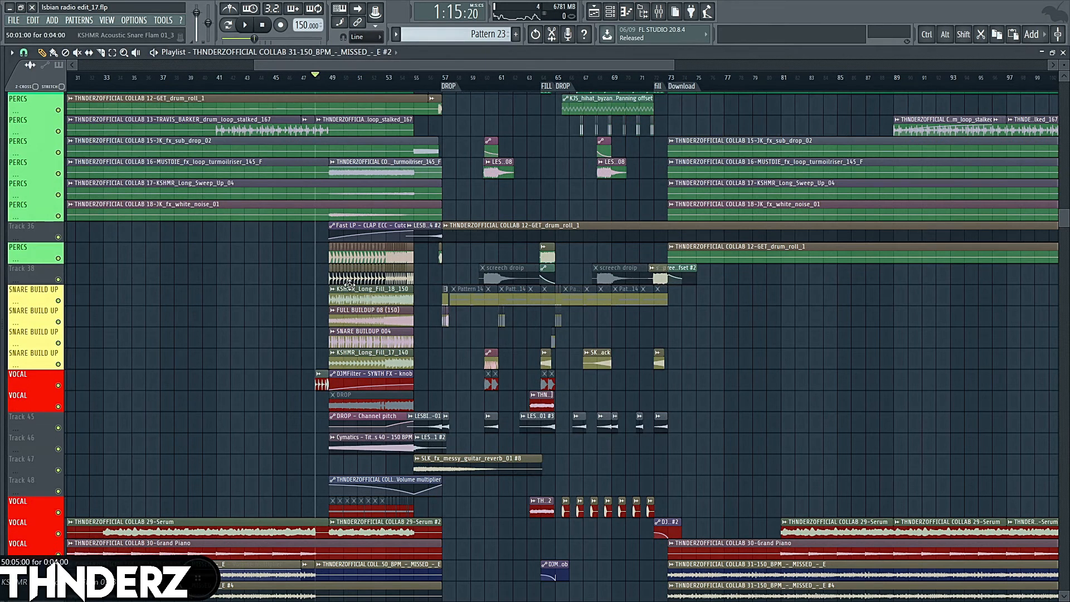
{"action": "scroll", "coordinate": [349, 284], "scroll_direction": "up", "scroll_amount": 4}
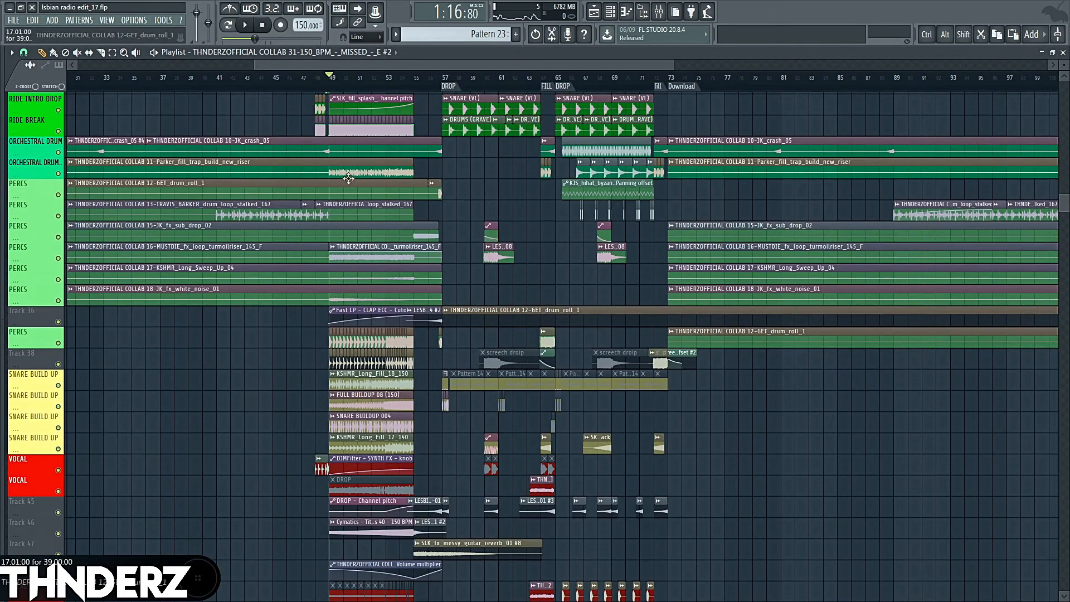
{"action": "scroll", "coordinate": [349, 178], "scroll_direction": "down", "scroll_amount": 9}
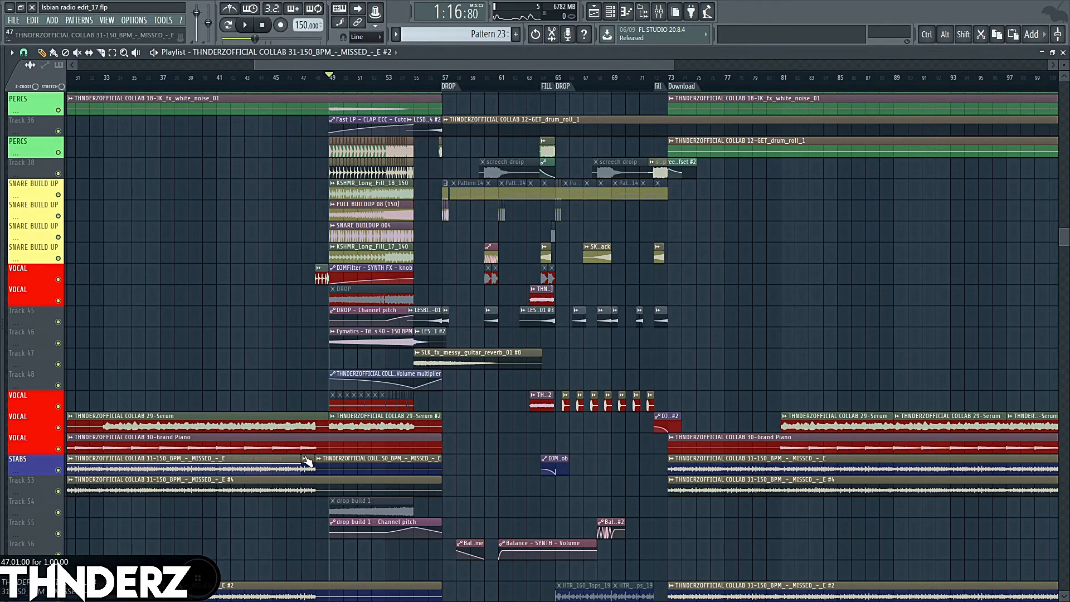
{"action": "scroll", "coordinate": [365, 321], "scroll_direction": "down", "scroll_amount": 20}
{"action": "scroll", "coordinate": [320, 373], "scroll_direction": "down", "scroll_amount": 4}
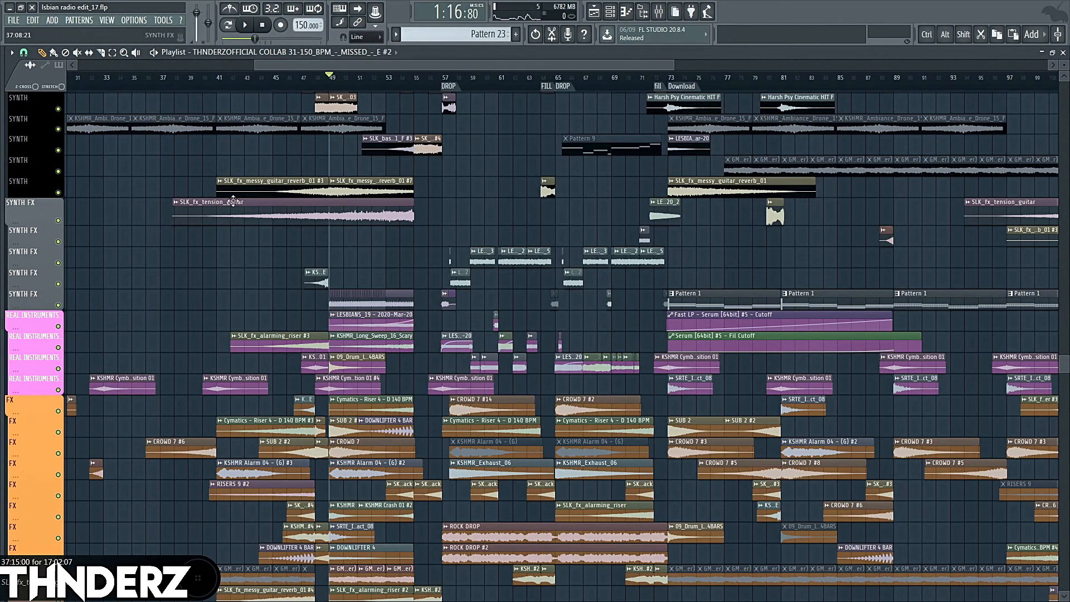
{"action": "scroll", "coordinate": [431, 284], "scroll_direction": "down", "scroll_amount": 4}
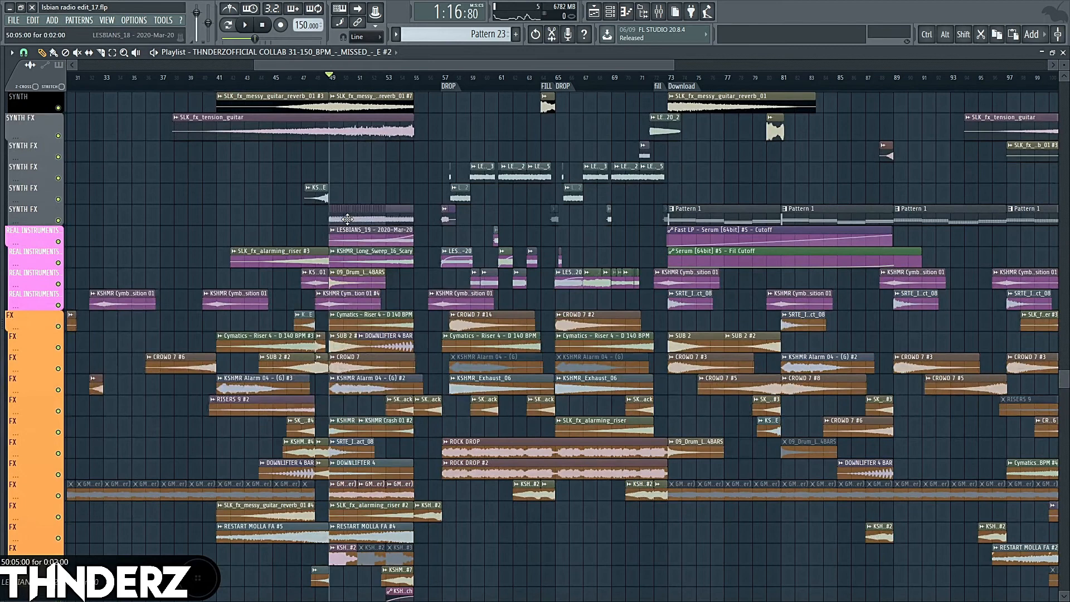
Inspect the channel settings of the LESBIANS_18 sample in the build-up's SYNTH FX track and close them.
{"action": "double_click", "coordinate": [362, 237]}
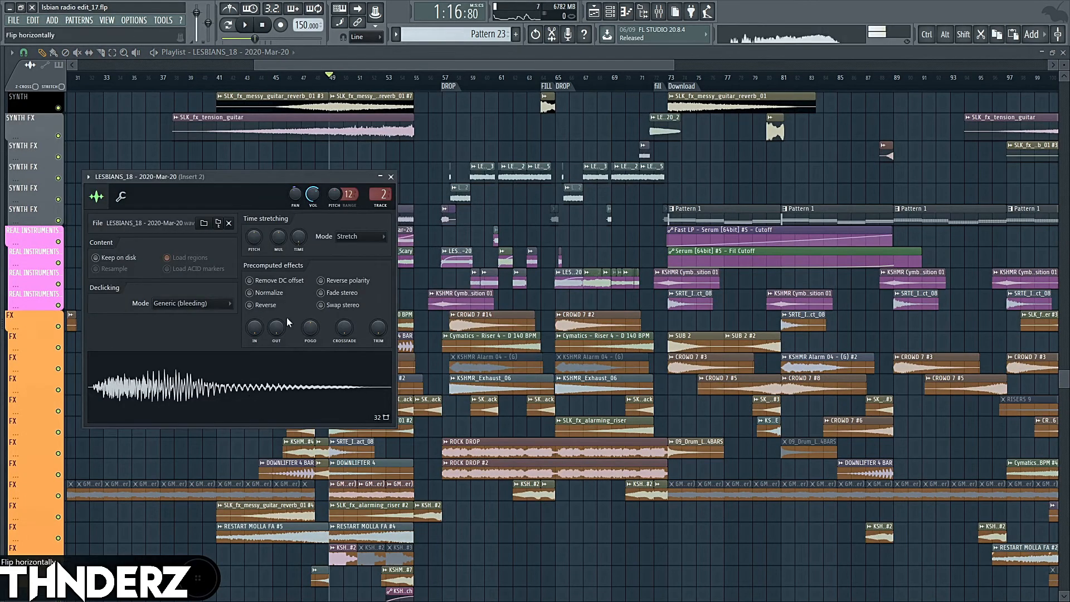
{"action": "left_click", "coordinate": [391, 177]}
{"action": "scroll", "coordinate": [401, 167], "scroll_direction": "down", "scroll_amount": 10}
{"action": "scroll", "coordinate": [398, 191], "scroll_direction": "up", "scroll_amount": 4}
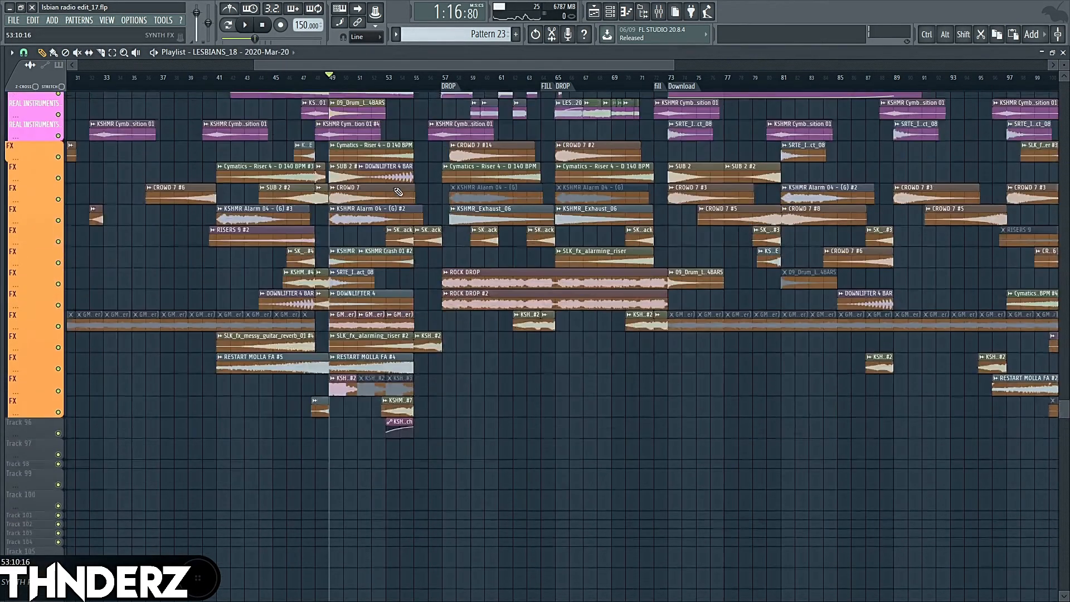
{"action": "scroll", "coordinate": [398, 191], "scroll_direction": "up", "scroll_amount": 3}
{"action": "double_click", "coordinate": [389, 154]}
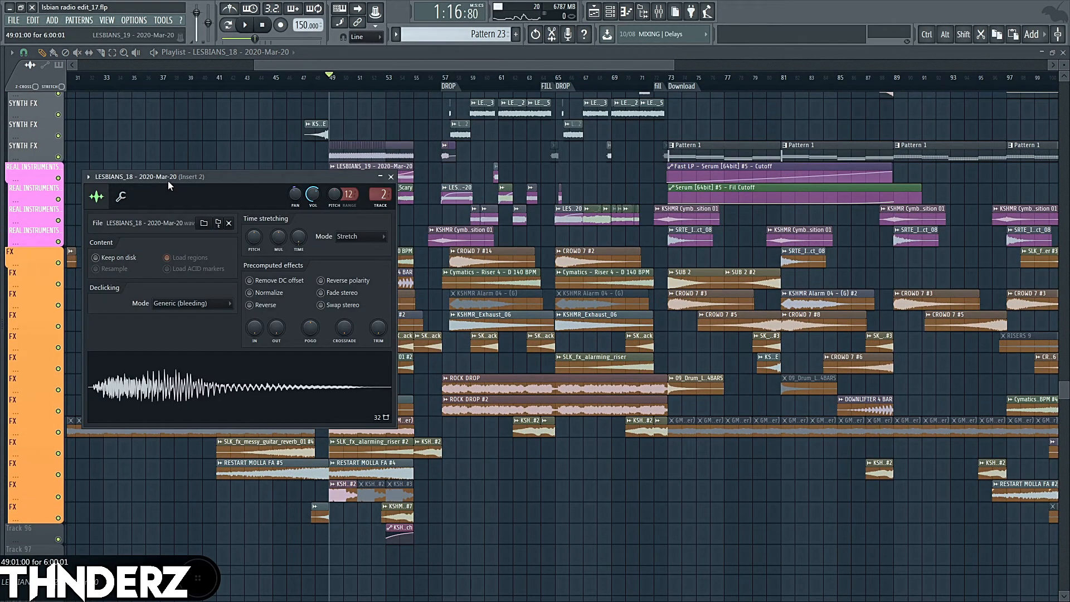
{"action": "key", "text": "Escape"}
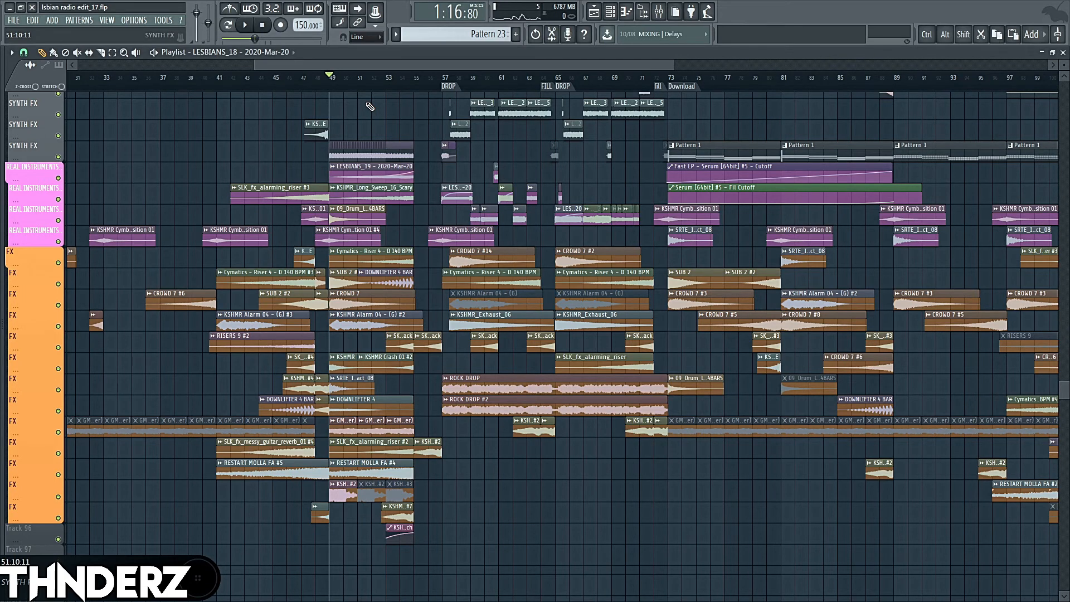
Play the build-up from bar 49 while looking at the STABS, vocal and pitch automation tracks, and stop it.
{"action": "scroll", "coordinate": [369, 106], "scroll_direction": "up", "scroll_amount": 3}
{"action": "scroll", "coordinate": [456, 178], "scroll_direction": "up", "scroll_amount": 20}
{"action": "key", "text": "space"}
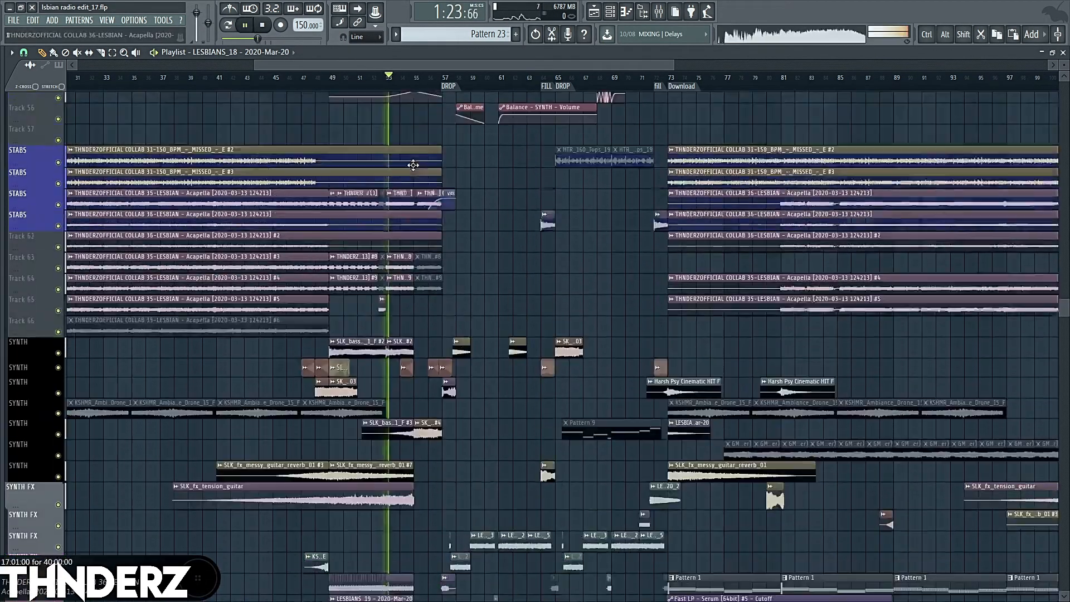
{"action": "mouse_move", "coordinate": [420, 196]}
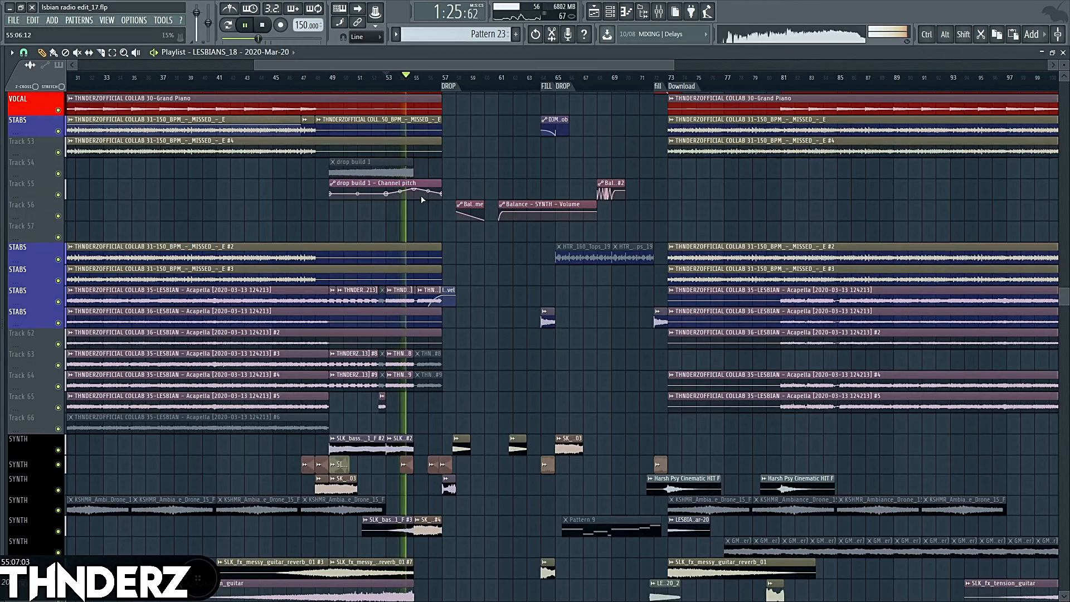
{"action": "scroll", "coordinate": [420, 197], "scroll_direction": "up", "scroll_amount": 2}
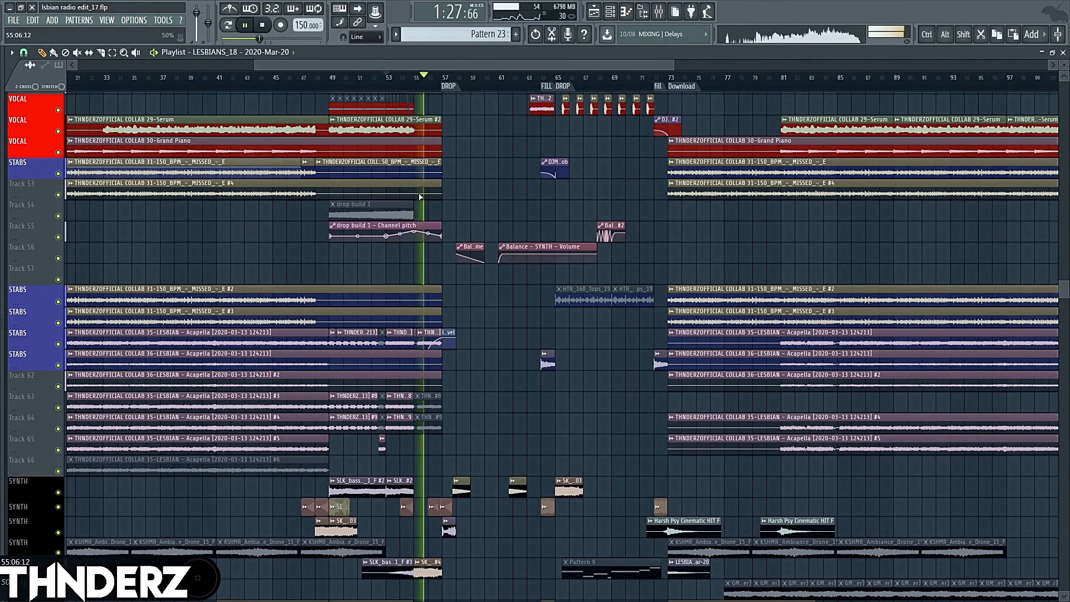
{"action": "scroll", "coordinate": [356, 445], "scroll_direction": "up", "scroll_amount": 3}
{"action": "key", "text": "space"}
Inspect the channel settings of the chopped acapella clip on the STABS track and close them.
{"action": "double_click", "coordinate": [349, 407]}
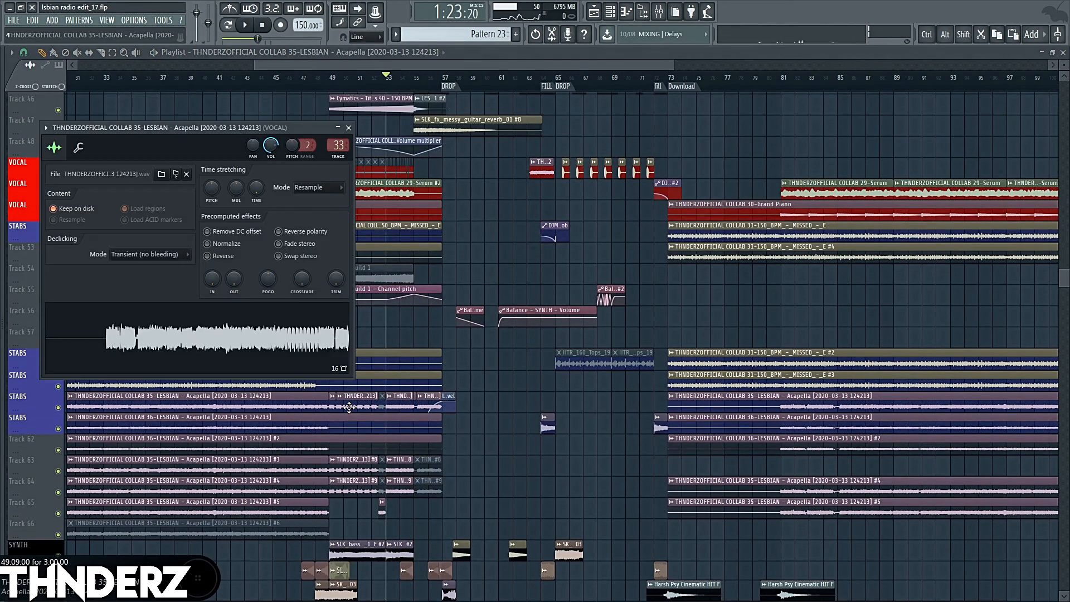
{"action": "key", "text": "Escape"}
{"action": "scroll", "coordinate": [508, 388], "scroll_direction": "down", "scroll_amount": 2}
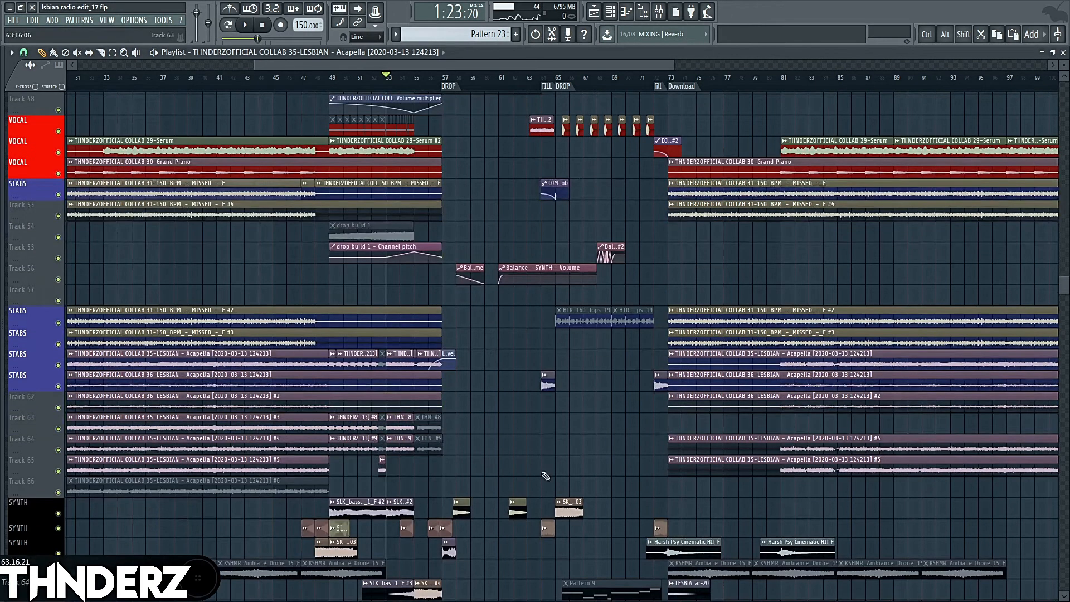
{"action": "key", "text": "alt+F8"}
{"action": "key", "text": "alt+F8"}
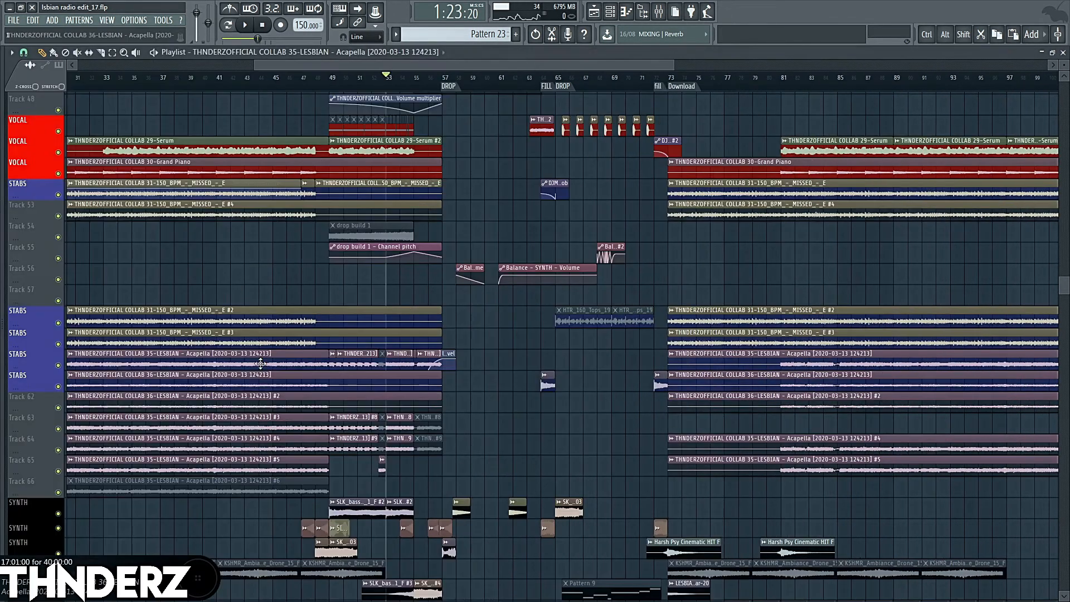
Solo the STABS track with the chopped acapella clips, play it from bar 53, and release the solo.
{"action": "right_click", "coordinate": [57, 366]}
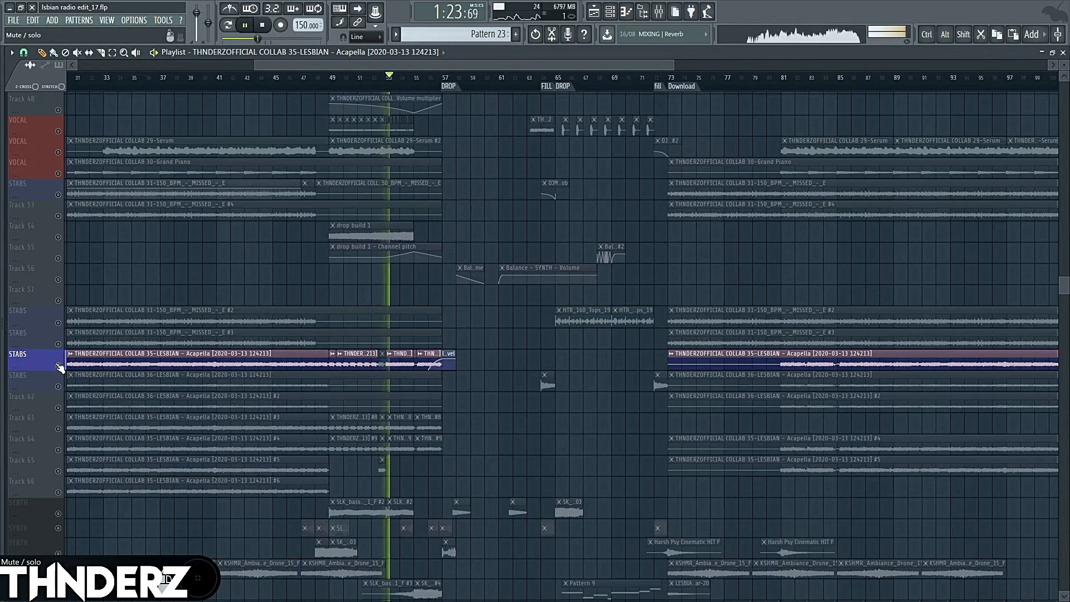
{"action": "right_click", "coordinate": [56, 366]}
{"action": "scroll", "coordinate": [62, 373], "scroll_direction": "up", "scroll_amount": 3}
{"action": "scroll", "coordinate": [63, 372], "scroll_direction": "up", "scroll_amount": 2}
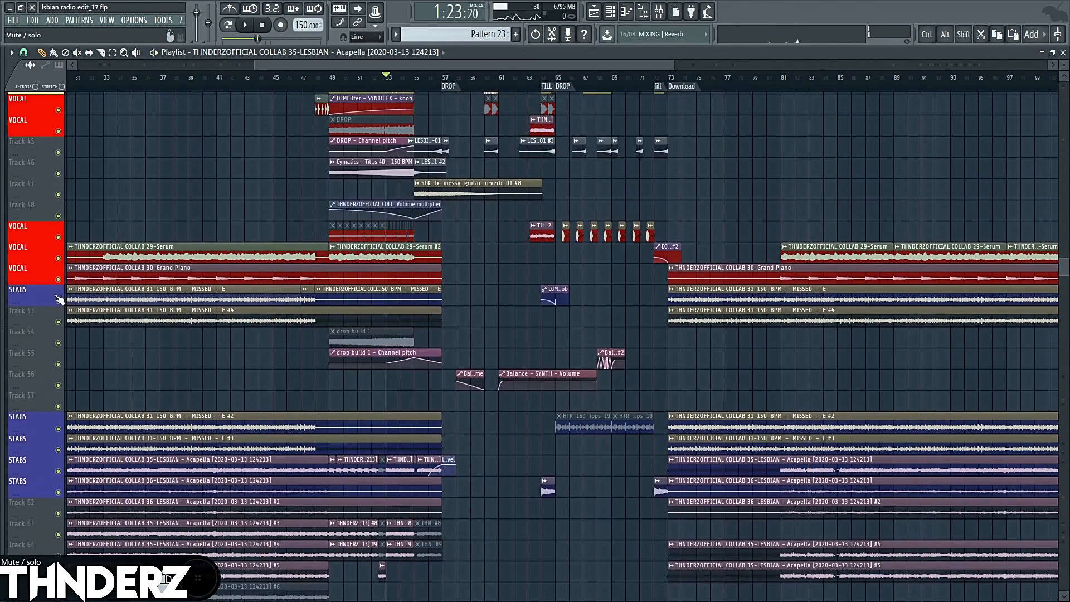
Solo the VOCAL track with the Serum clips, audition it, and release the solo.
{"action": "right_click", "coordinate": [57, 259]}
{"action": "right_click", "coordinate": [56, 259]}
{"action": "scroll", "coordinate": [62, 239], "scroll_direction": "up", "scroll_amount": 2}
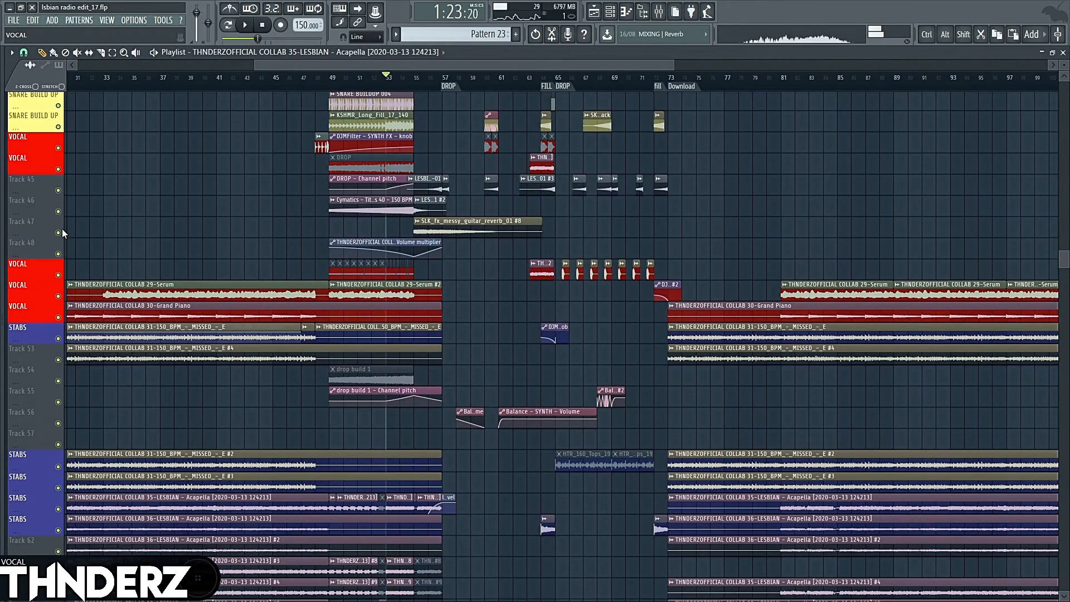
Solo Track 46 with the Cymatics clip and play it from bar 53.
{"action": "right_click", "coordinate": [66, 220]}
{"action": "key", "text": "Escape"}
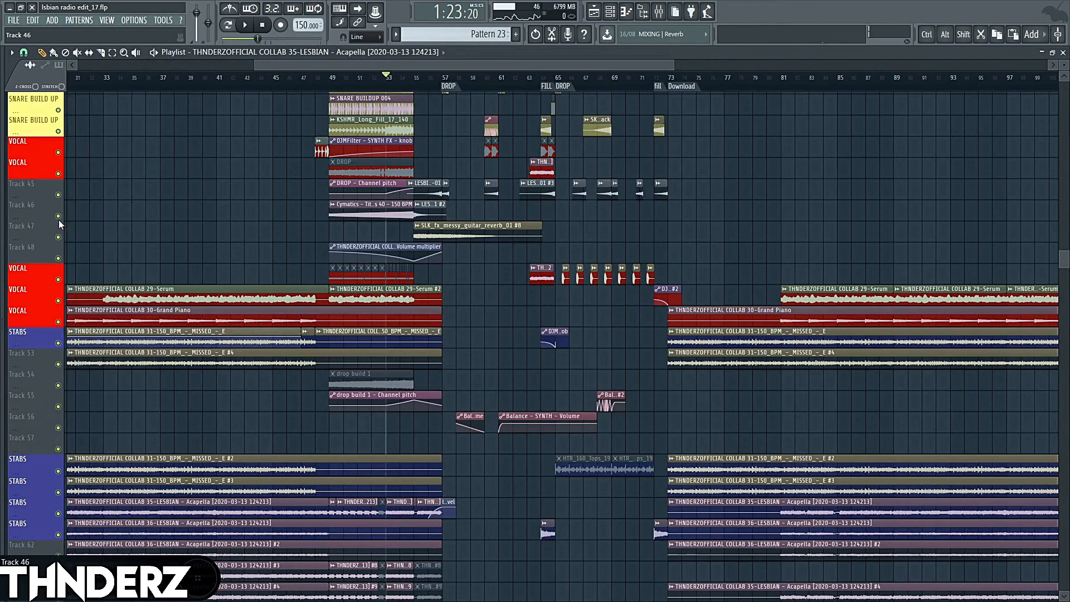
{"action": "right_click", "coordinate": [58, 218]}
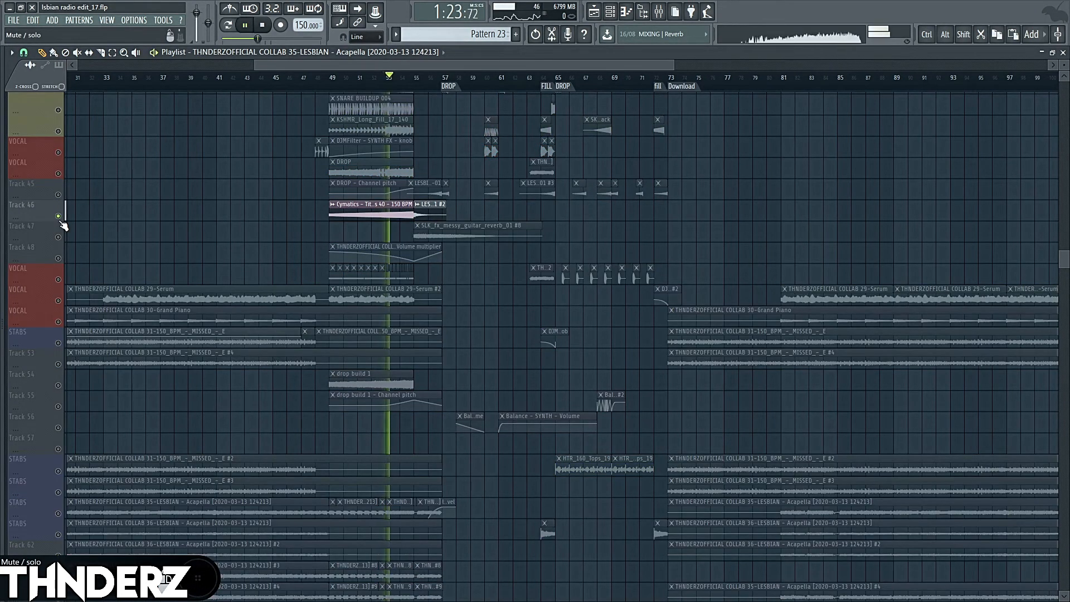
{"action": "scroll", "coordinate": [63, 224], "scroll_direction": "up", "scroll_amount": 1}
{"action": "scroll", "coordinate": [63, 224], "scroll_direction": "up", "scroll_amount": 1}
Solo the VOCAL track with the DROP clip, unmute that clip, and play it from bar 52.
{"action": "left_click", "coordinate": [62, 223]}
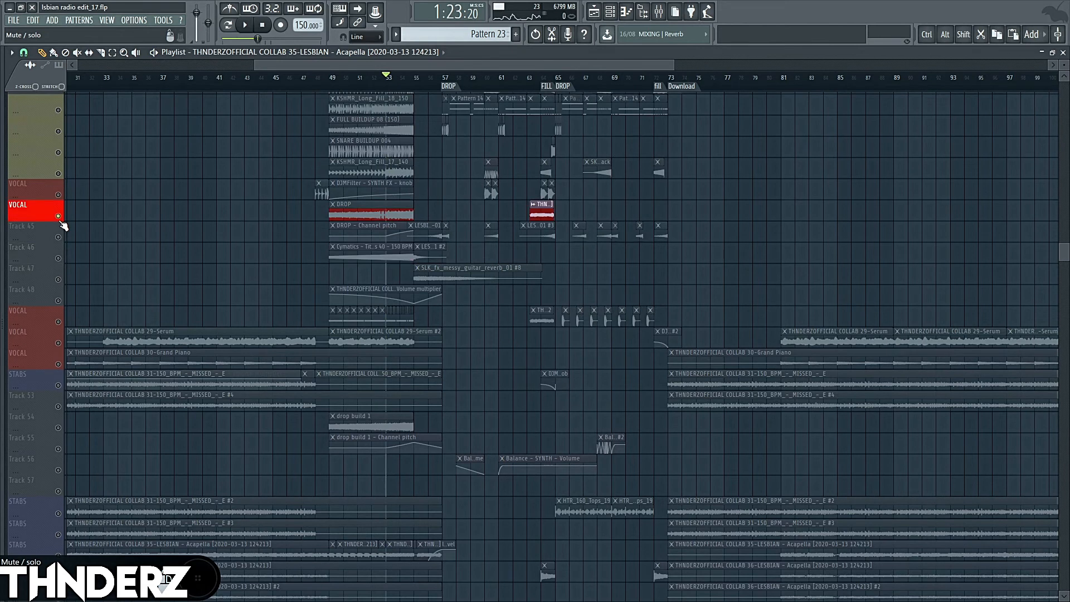
{"action": "scroll", "coordinate": [62, 223], "scroll_direction": "up", "scroll_amount": 1}
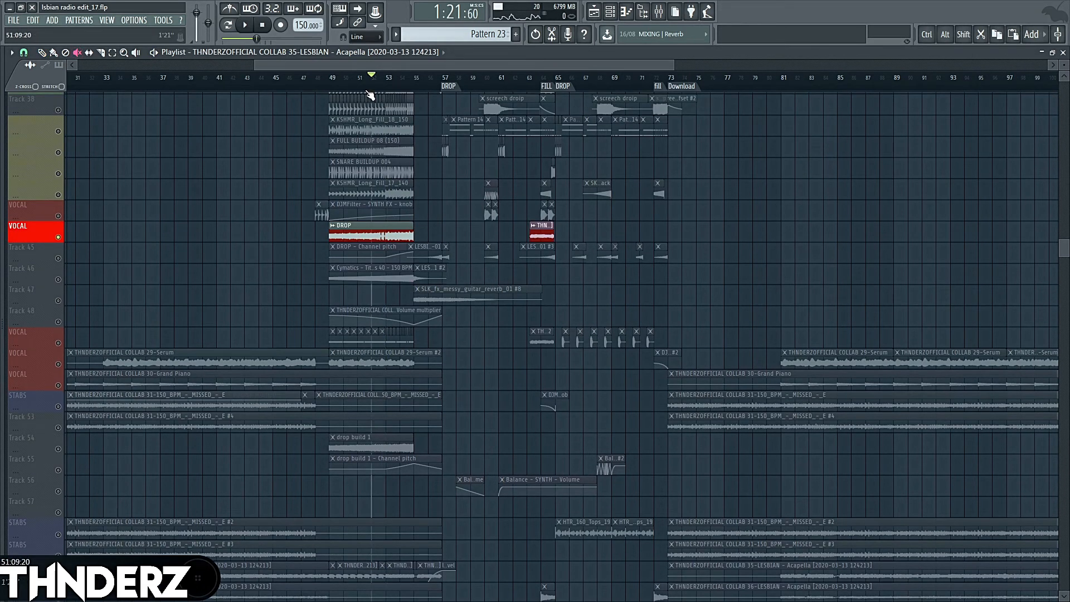
{"action": "key", "text": "space"}
{"action": "key", "text": "space"}
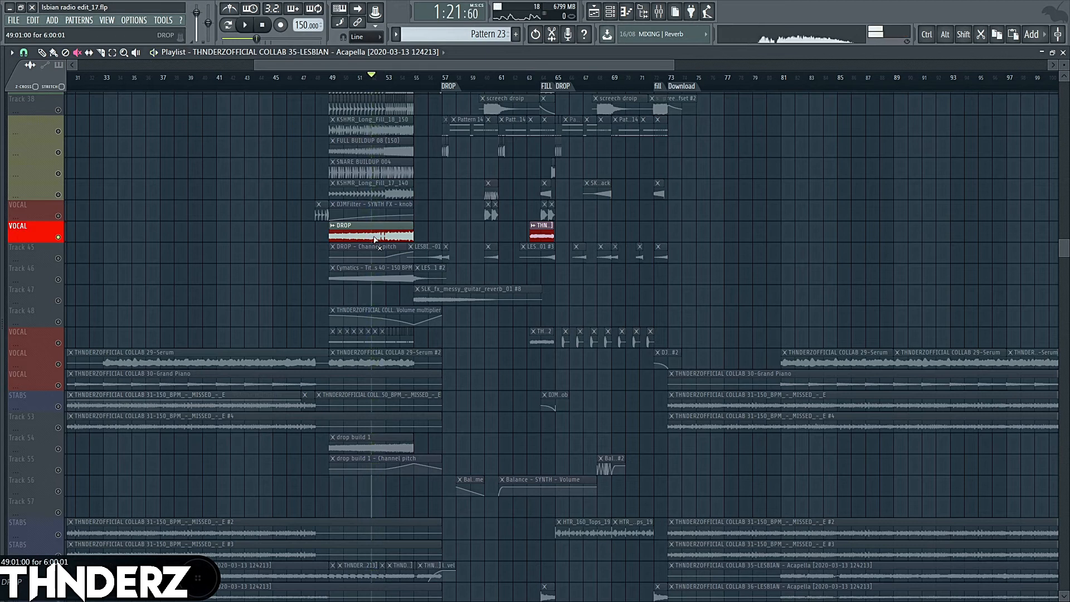
Mute the DROP clip again and release the solo so all playlist tracks are enabled.
{"action": "right_click", "coordinate": [64, 243]}
{"action": "key", "text": "Escape"}
{"action": "right_click", "coordinate": [59, 232]}
{"action": "key", "text": "Escape"}
{"action": "right_click", "coordinate": [59, 231]}
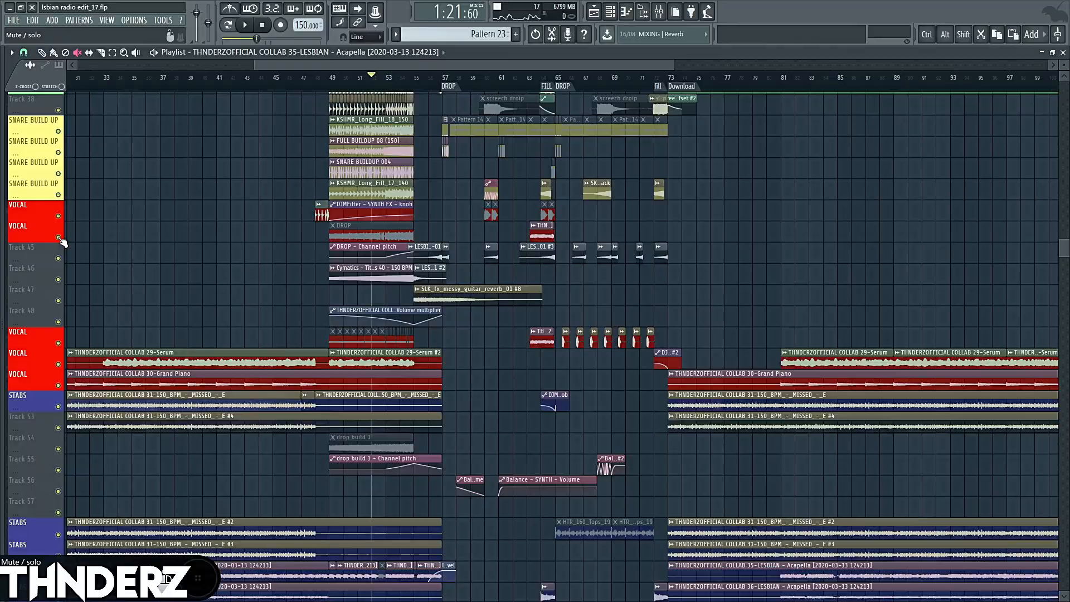
Solo the SNARE BUILD UP tracks with KSHMR_Long_Fill_17_140 and SNARE BUILDUP 004 in turn, playing each from bar 52.
{"action": "scroll", "coordinate": [61, 251], "scroll_direction": "up", "scroll_amount": 3}
{"action": "right_click", "coordinate": [59, 258]}
{"action": "key", "text": "space"}
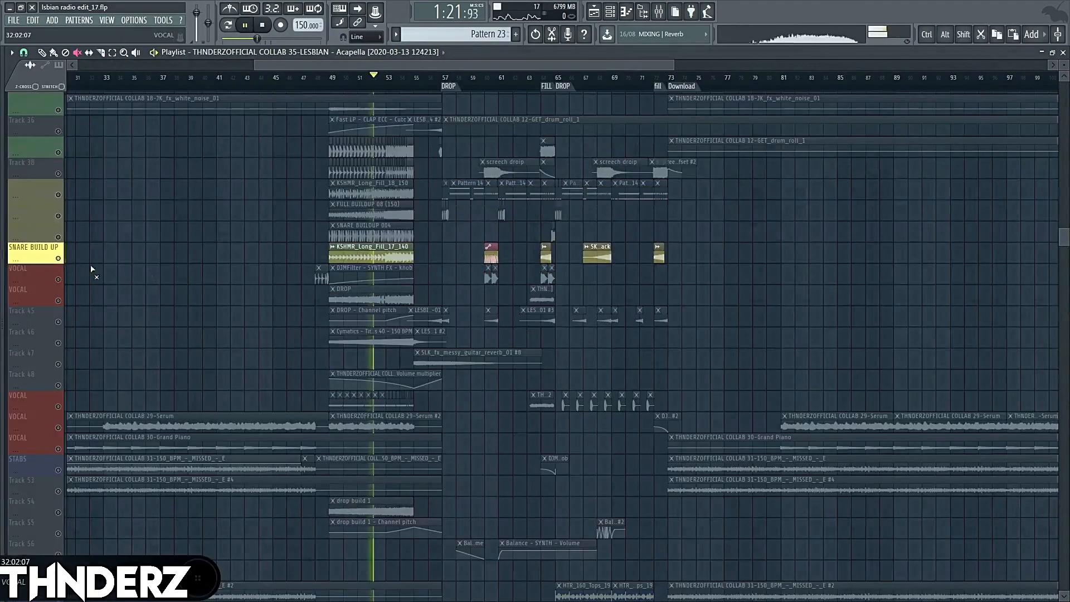
{"action": "key", "text": "space"}
{"action": "right_click", "coordinate": [59, 236]}
{"action": "key", "text": "space"}
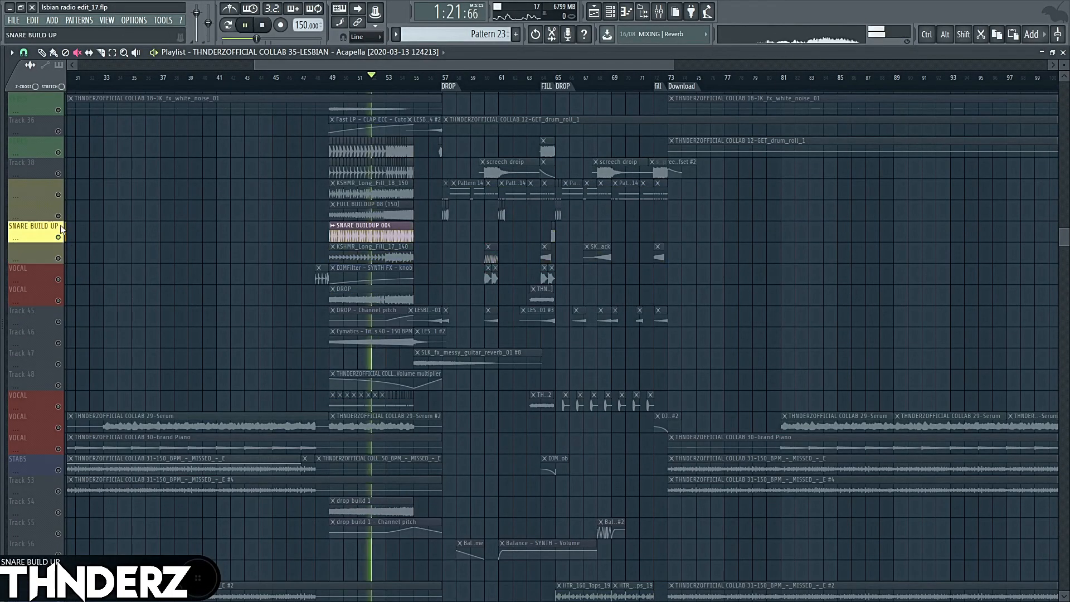
Solo the FULL BUILDUP 08 track, the KSHMR_Long_Fill_18_150 track and Track 38 in turn during playback.
{"action": "right_click", "coordinate": [59, 216]}
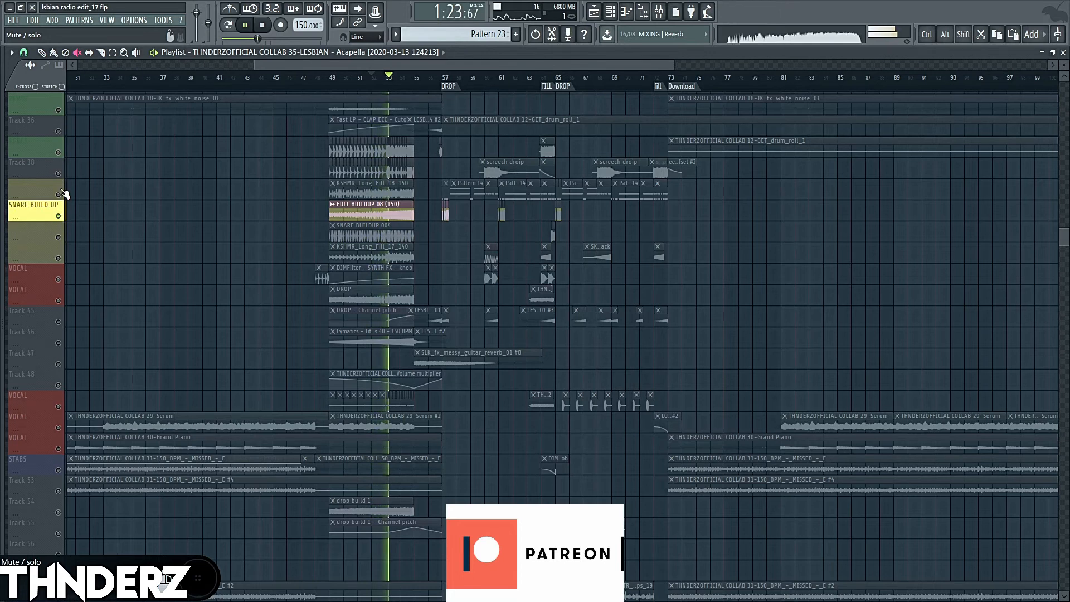
{"action": "right_click", "coordinate": [58, 195]}
{"action": "right_click", "coordinate": [60, 161]}
{"action": "key", "text": "Escape"}
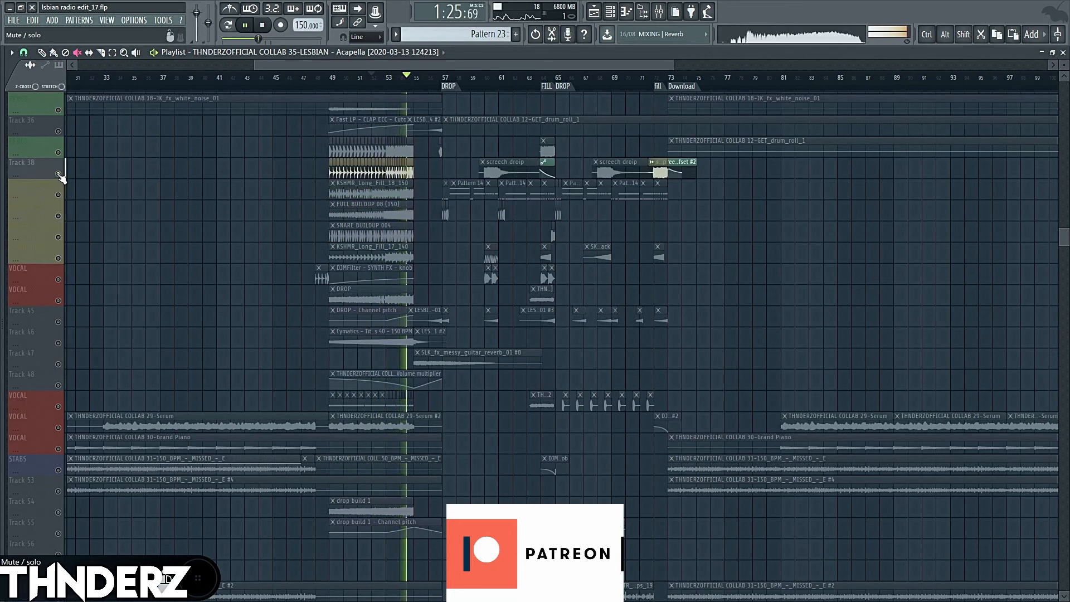
Solo the PERCS track with the MUSTDIE loop and the ORCHESTRAL DRUM track with Parker_fill_trap_build_new_riser in turn, finishing with all tracks enabled.
{"action": "right_click", "coordinate": [59, 155]}
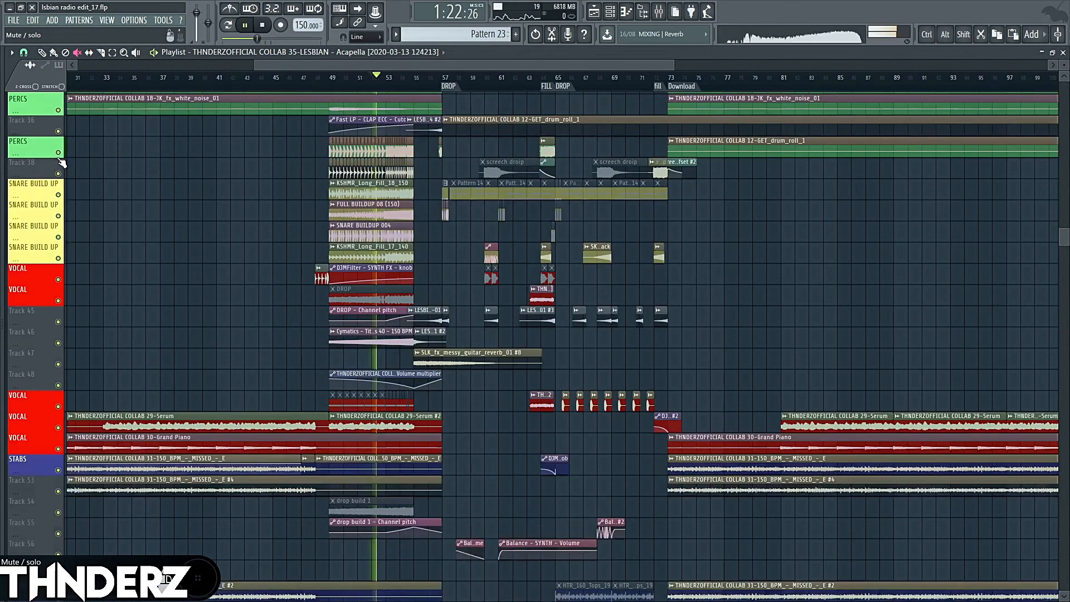
{"action": "scroll", "coordinate": [446, 225], "scroll_direction": "up", "scroll_amount": 5}
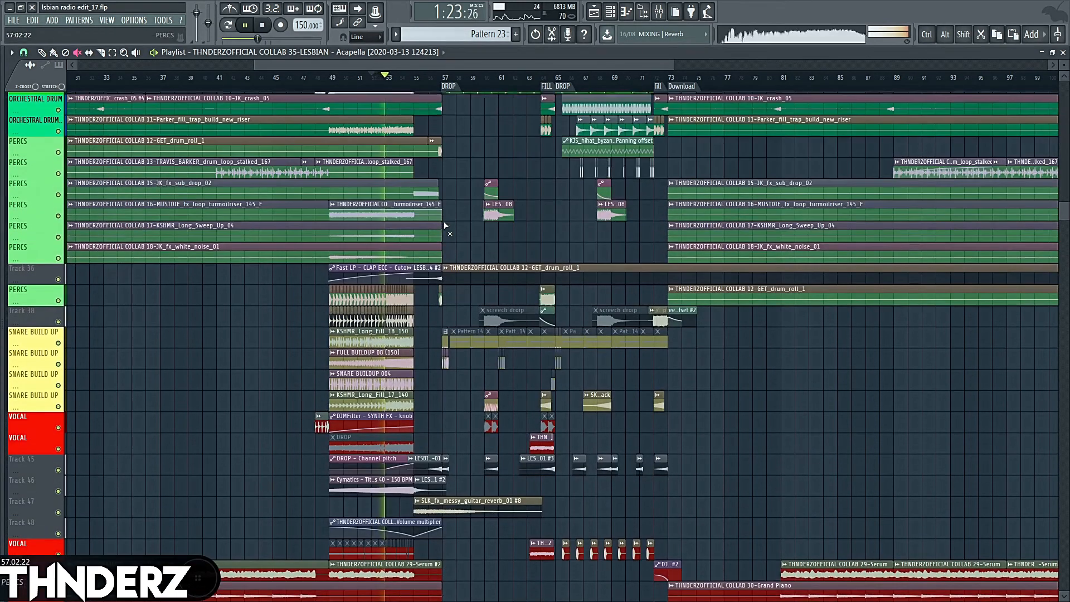
{"action": "right_click", "coordinate": [61, 214]}
{"action": "right_click", "coordinate": [60, 213]}
{"action": "right_click", "coordinate": [59, 132]}
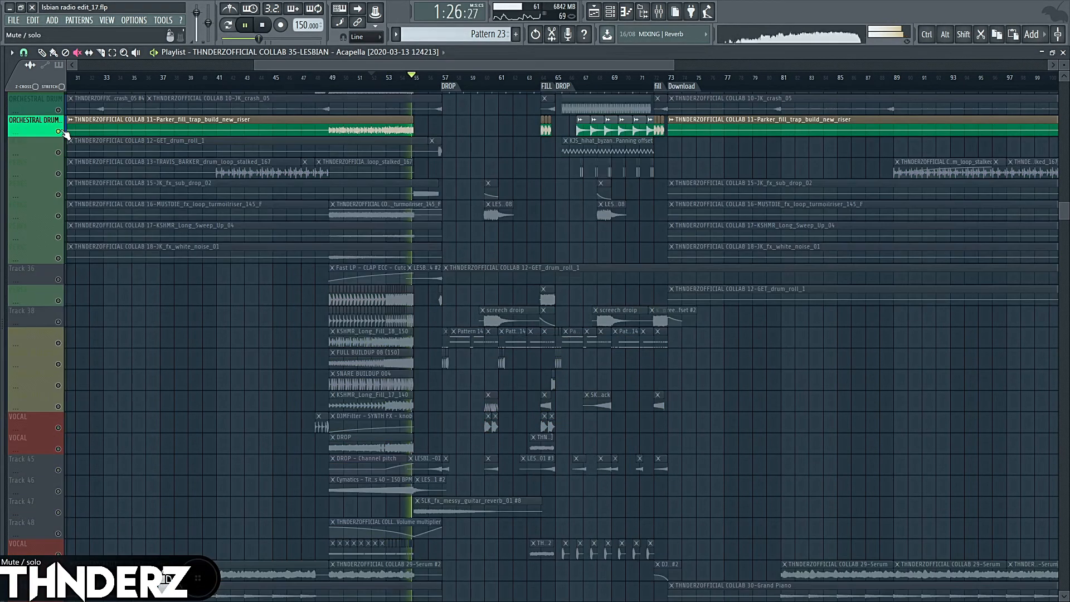
{"action": "right_click", "coordinate": [59, 132]}
Stop playback, solo the RIDE BREAK track to play it from about bar 50, and re-enable all tracks.
{"action": "scroll", "coordinate": [448, 216], "scroll_direction": "up", "scroll_amount": 5}
{"action": "scroll", "coordinate": [450, 216], "scroll_direction": "up", "scroll_amount": 1}
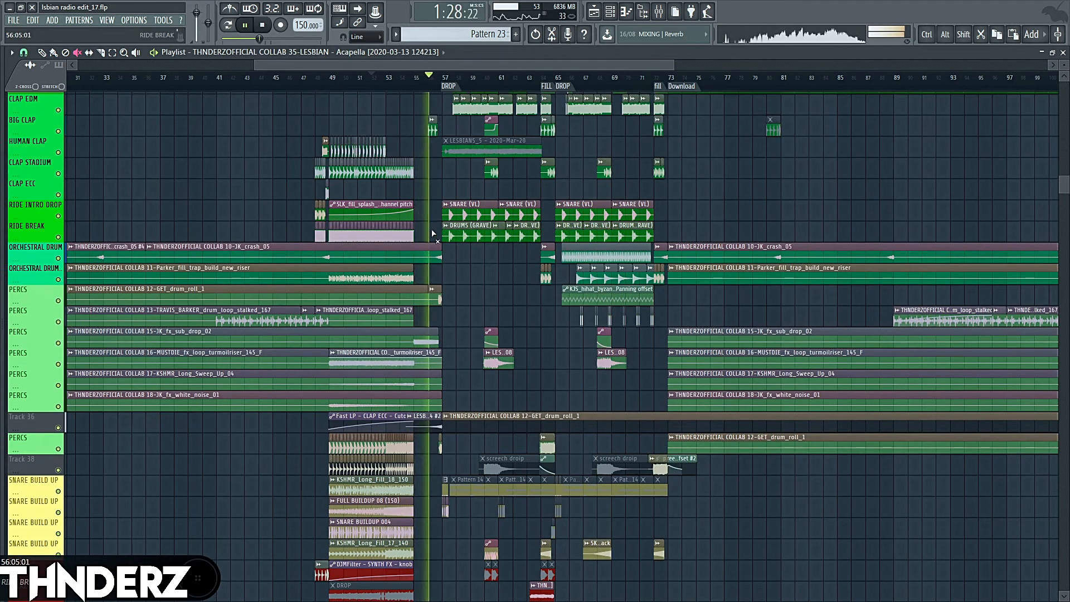
{"action": "scroll", "coordinate": [424, 167], "scroll_direction": "up", "scroll_amount": 1}
{"action": "key", "text": "space"}
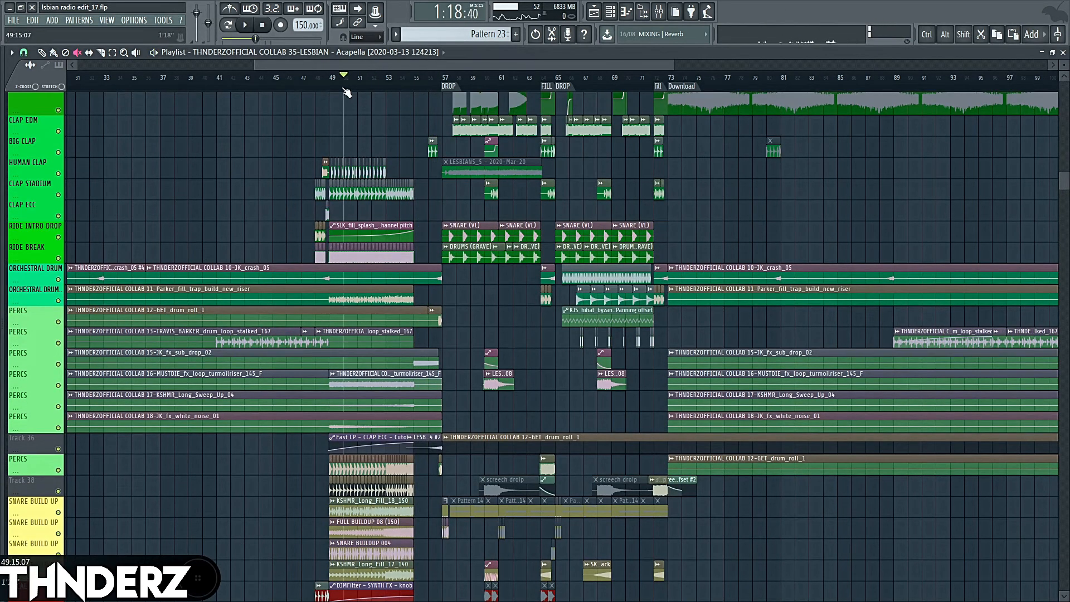
{"action": "right_click", "coordinate": [65, 259]}
{"action": "key", "text": "space"}
{"action": "key", "text": "space"}
{"action": "right_click", "coordinate": [65, 259]}
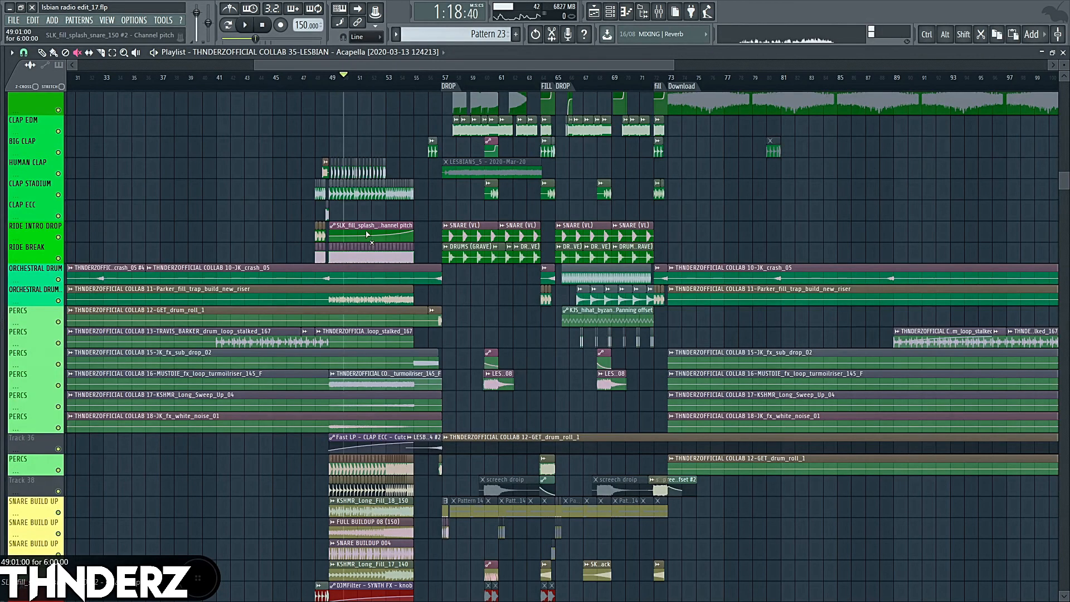
Play the full arrangement from about bar 55 into the drop while reviewing the playlist tracks down to the FX layers.
{"action": "scroll", "coordinate": [415, 234], "scroll_direction": "down", "scroll_amount": 4}
{"action": "left_click", "coordinate": [415, 84]}
{"action": "key", "text": "space"}
{"action": "scroll", "coordinate": [460, 223], "scroll_direction": "up", "scroll_amount": 2}
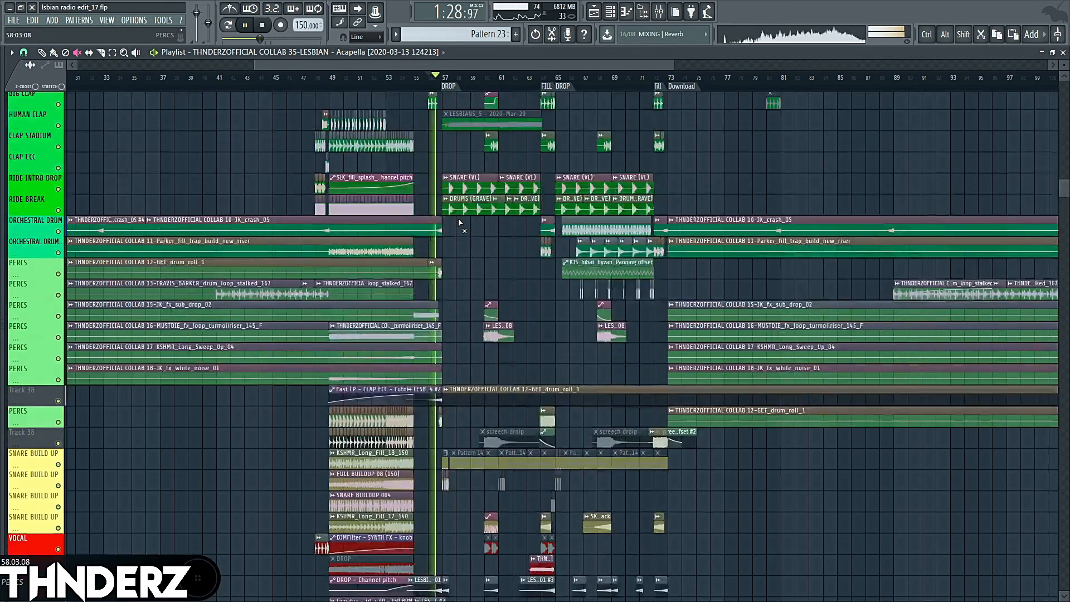
{"action": "scroll", "coordinate": [459, 223], "scroll_direction": "up", "scroll_amount": 3}
{"action": "scroll", "coordinate": [459, 223], "scroll_direction": "down", "scroll_amount": 4}
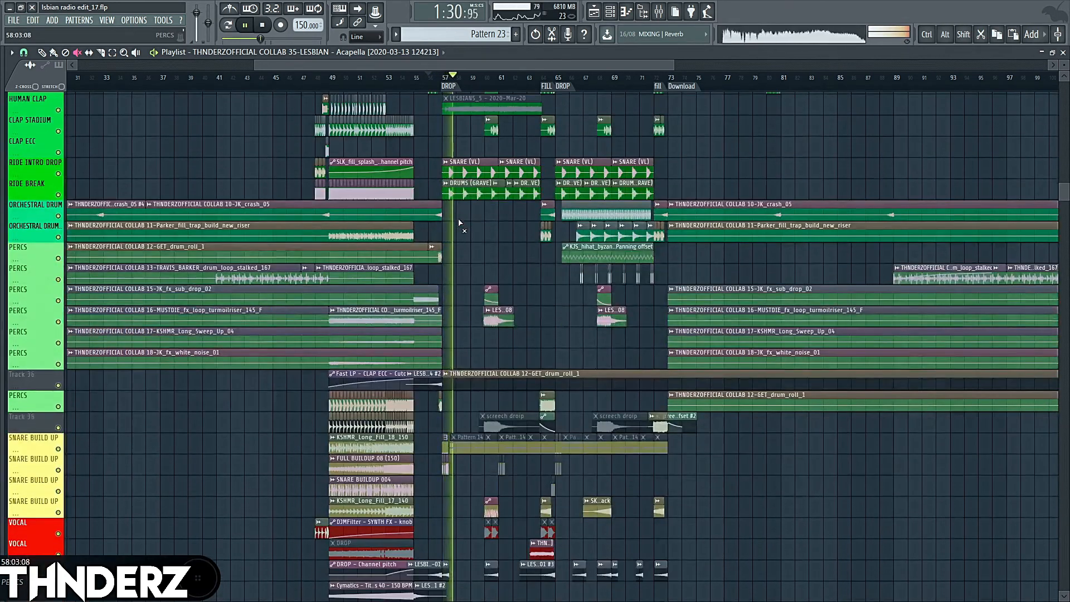
{"action": "scroll", "coordinate": [458, 219], "scroll_direction": "up", "scroll_amount": 2}
{"action": "scroll", "coordinate": [366, 273], "scroll_direction": "down", "scroll_amount": 2}
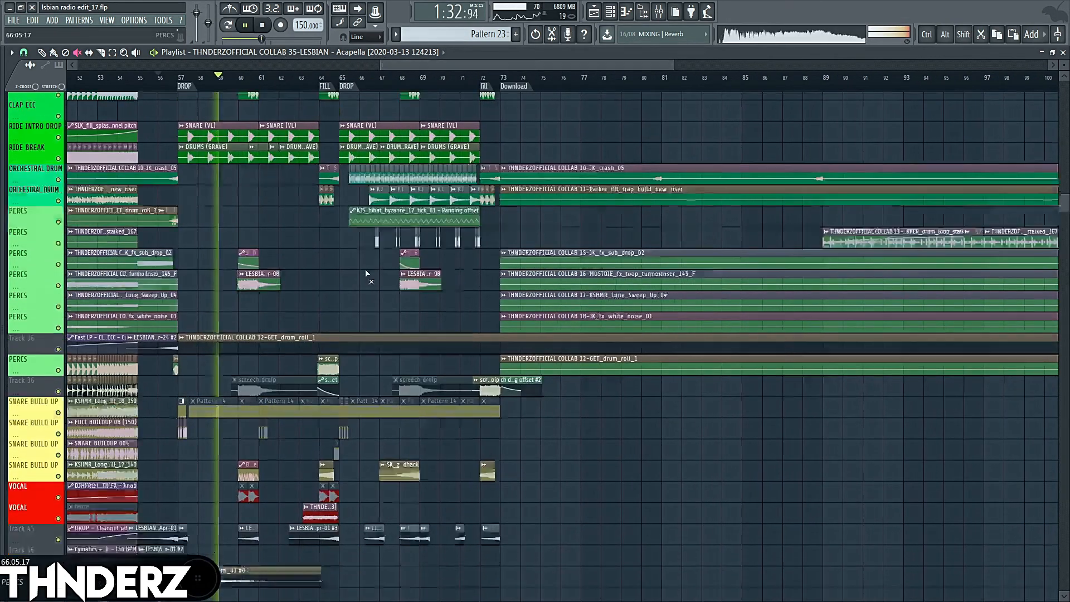
{"action": "scroll", "coordinate": [366, 273], "scroll_direction": "down", "scroll_amount": 12}
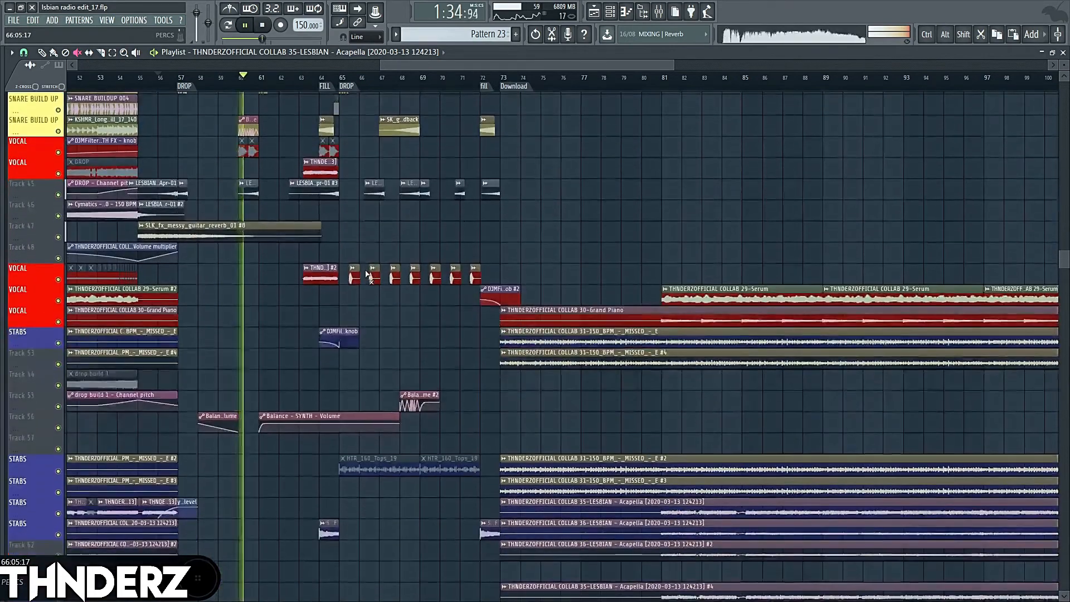
{"action": "scroll", "coordinate": [366, 273], "scroll_direction": "down", "scroll_amount": 7}
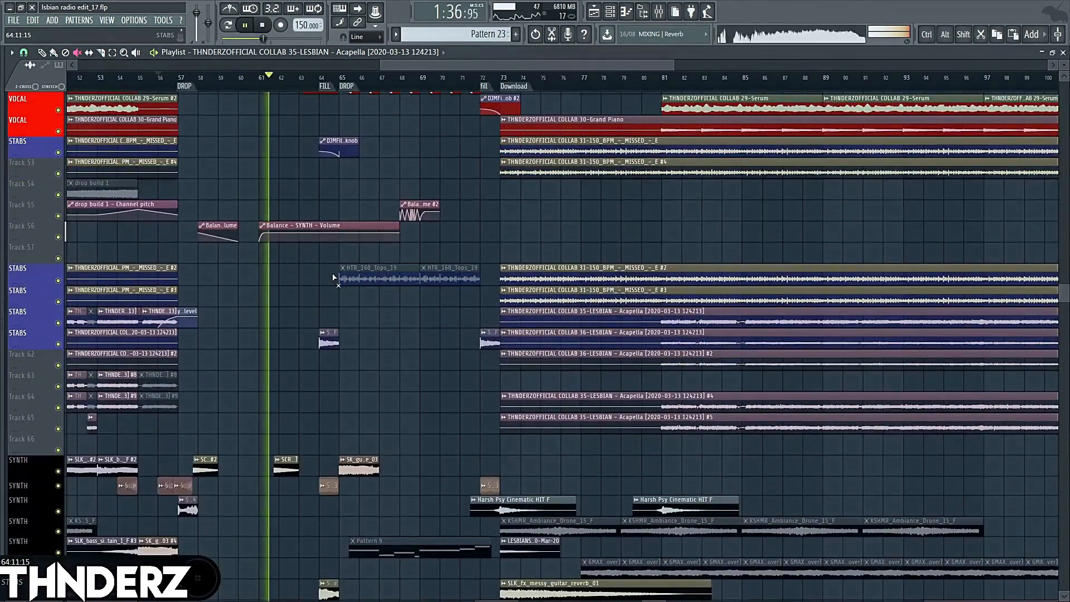
{"action": "scroll", "coordinate": [334, 277], "scroll_direction": "down", "scroll_amount": 17}
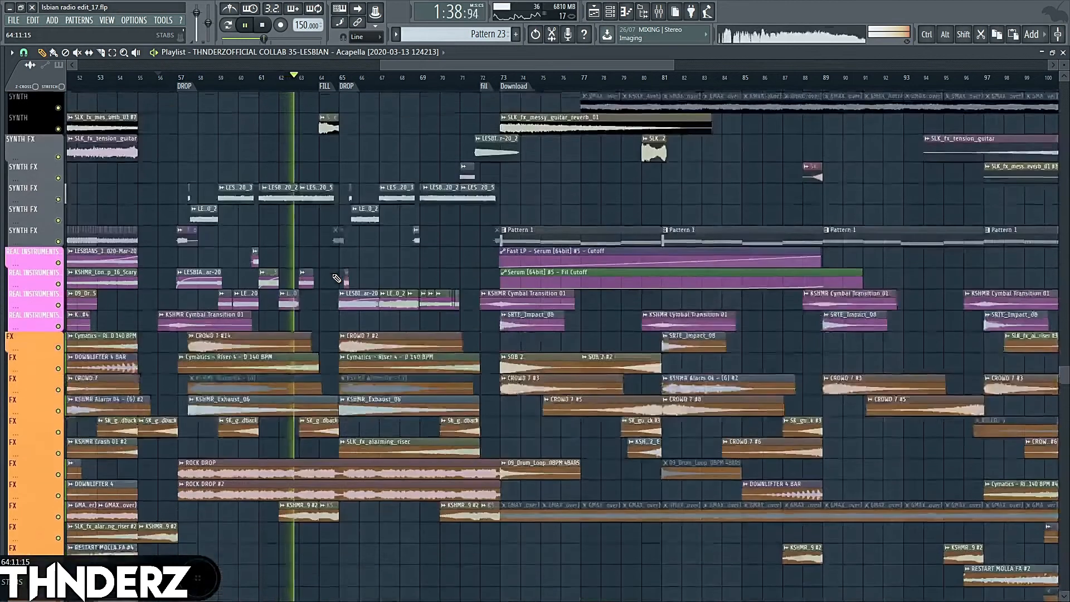
{"action": "scroll", "coordinate": [337, 278], "scroll_direction": "down", "scroll_amount": 3}
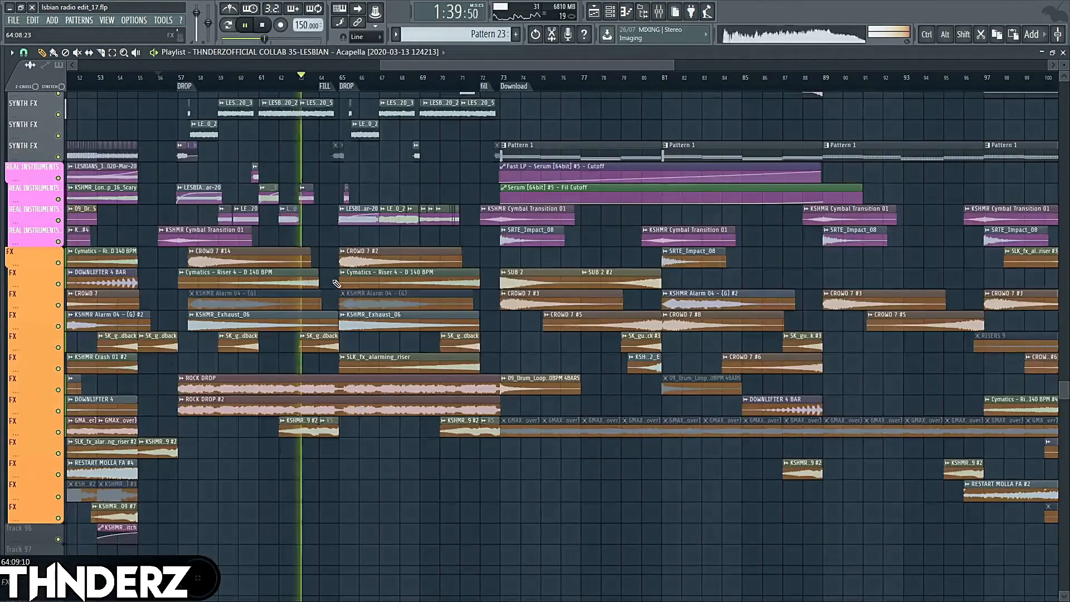
Isolate the two FX tracks with the ROCK DROP clips together with the three REAL INSTRUMENTS and three SYNTH FX tracks used in the drop.
{"action": "right_click", "coordinate": [58, 390]}
{"action": "right_click", "coordinate": [58, 411]}
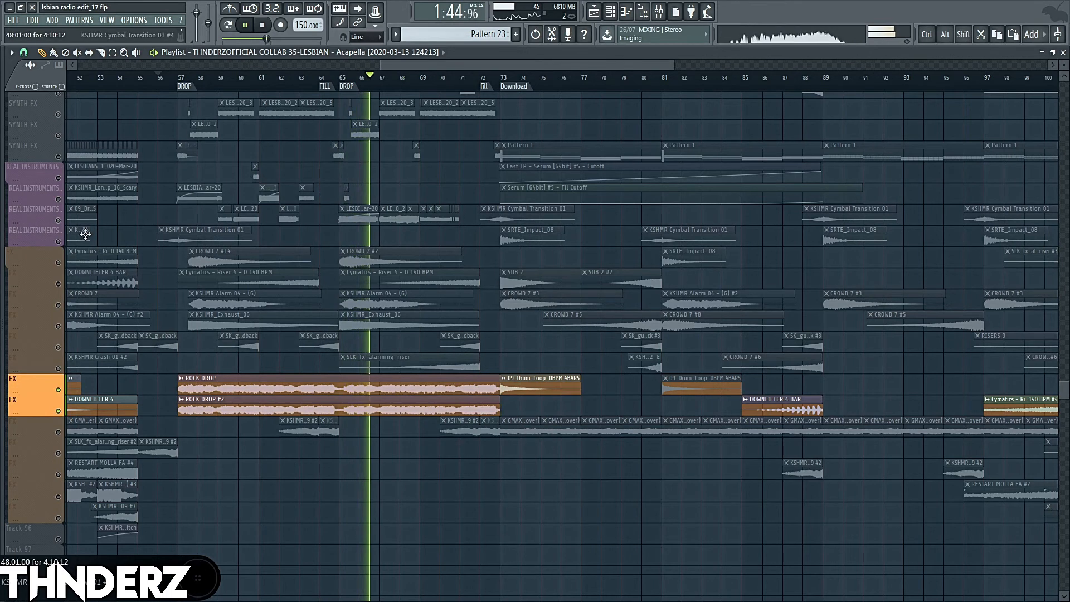
{"action": "right_click", "coordinate": [57, 220]}
{"action": "right_click", "coordinate": [58, 199]}
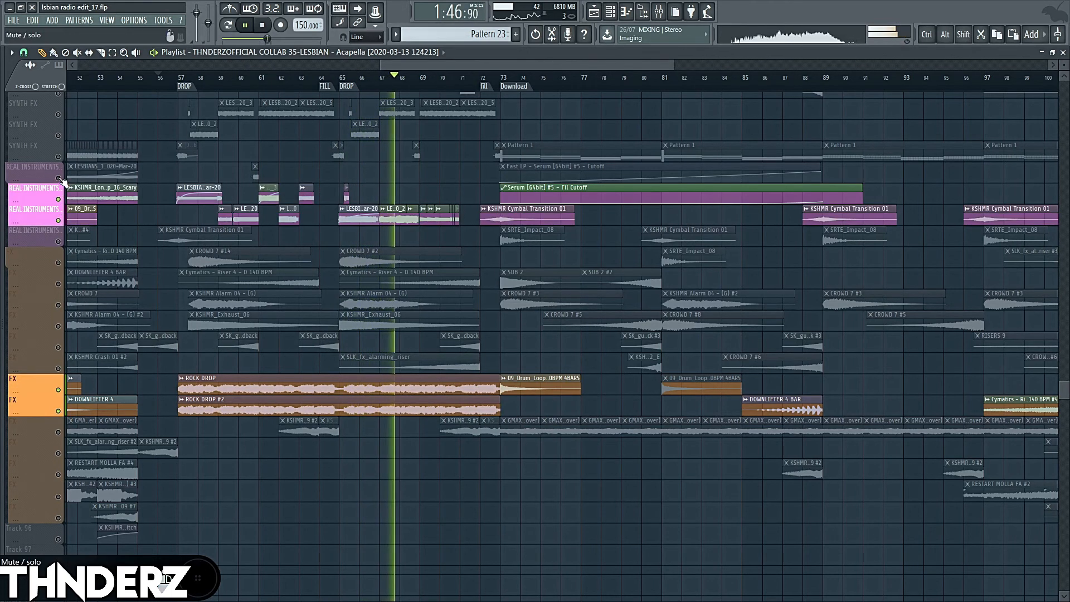
{"action": "right_click", "coordinate": [58, 178]}
{"action": "right_click", "coordinate": [58, 157]}
{"action": "right_click", "coordinate": [58, 135]}
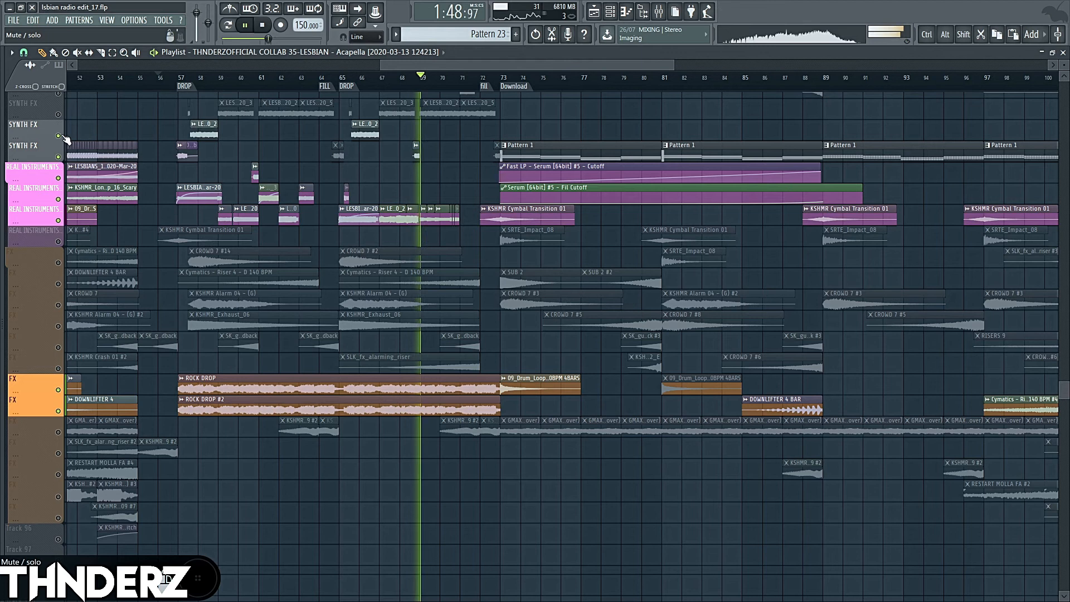
{"action": "right_click", "coordinate": [58, 114]}
Play the isolated layers from the DROP marker at bar 57, adding the first SYNTH track to them, and stop playback.
{"action": "left_click", "coordinate": [179, 78]}
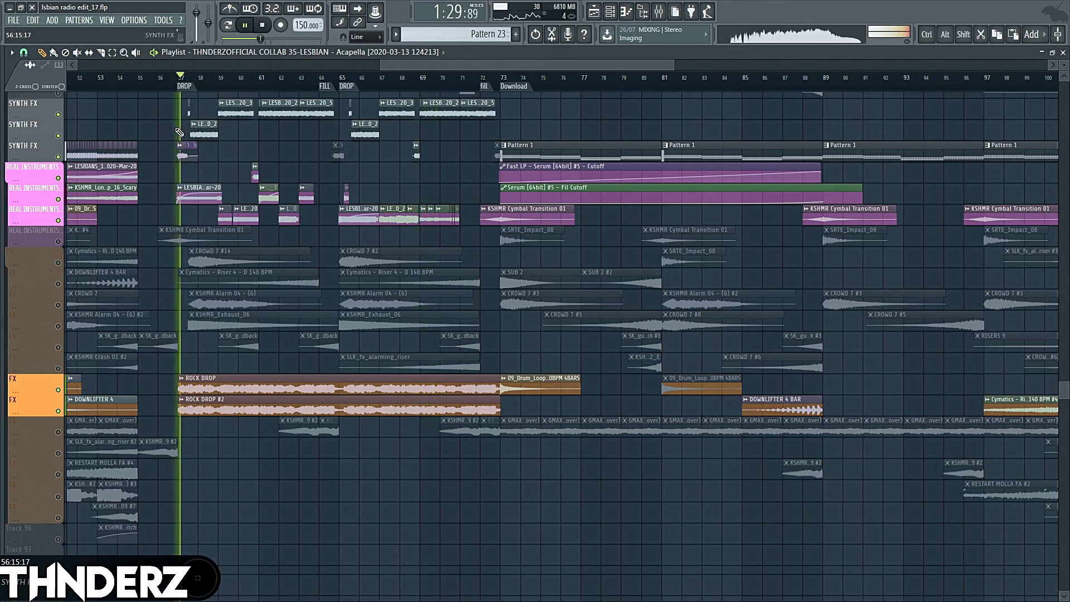
{"action": "scroll", "coordinate": [180, 132], "scroll_direction": "up", "scroll_amount": 5}
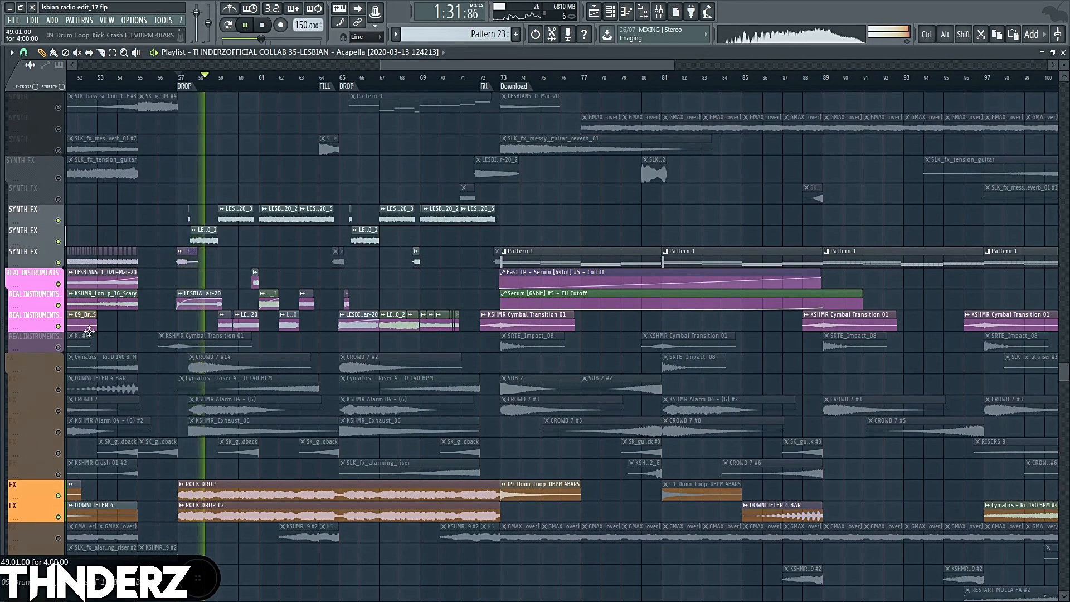
{"action": "scroll", "coordinate": [65, 328], "scroll_direction": "up", "scroll_amount": 2}
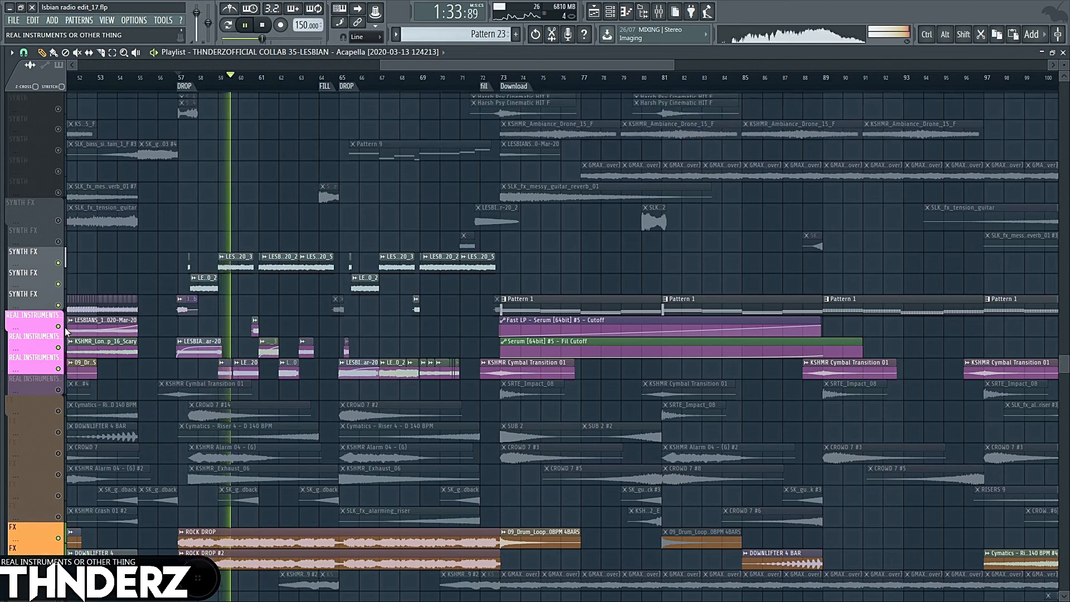
{"action": "scroll", "coordinate": [65, 329], "scroll_direction": "up", "scroll_amount": 7}
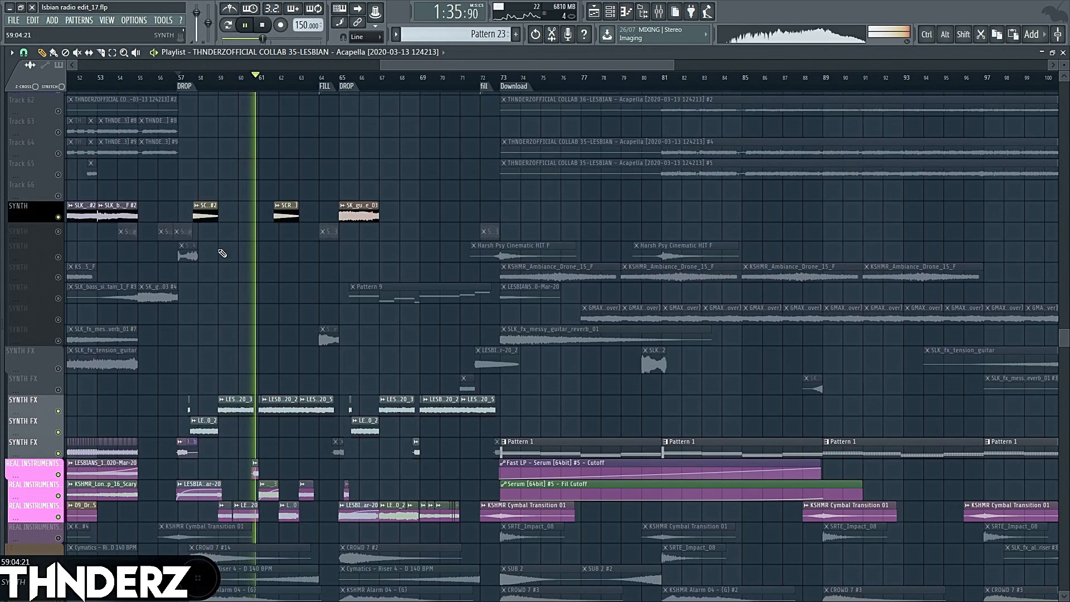
{"action": "key", "text": "space"}
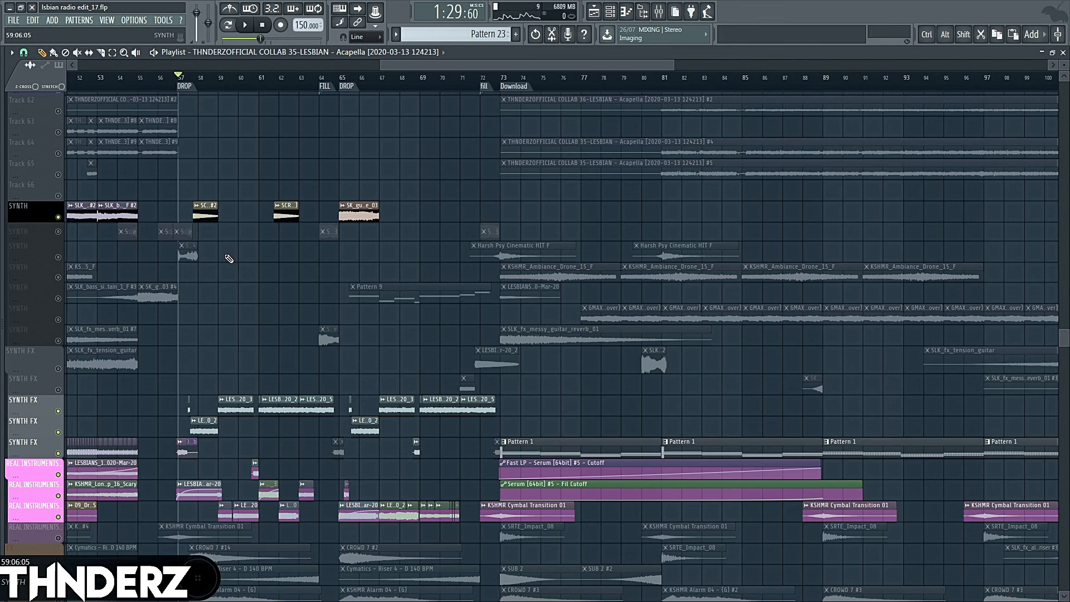
Enable the FX track directly below ROCK DROP #2 alongside the other isolated drop layers.
{"action": "scroll", "coordinate": [229, 258], "scroll_direction": "down", "scroll_amount": 4}
{"action": "scroll", "coordinate": [374, 347], "scroll_direction": "down", "scroll_amount": 5}
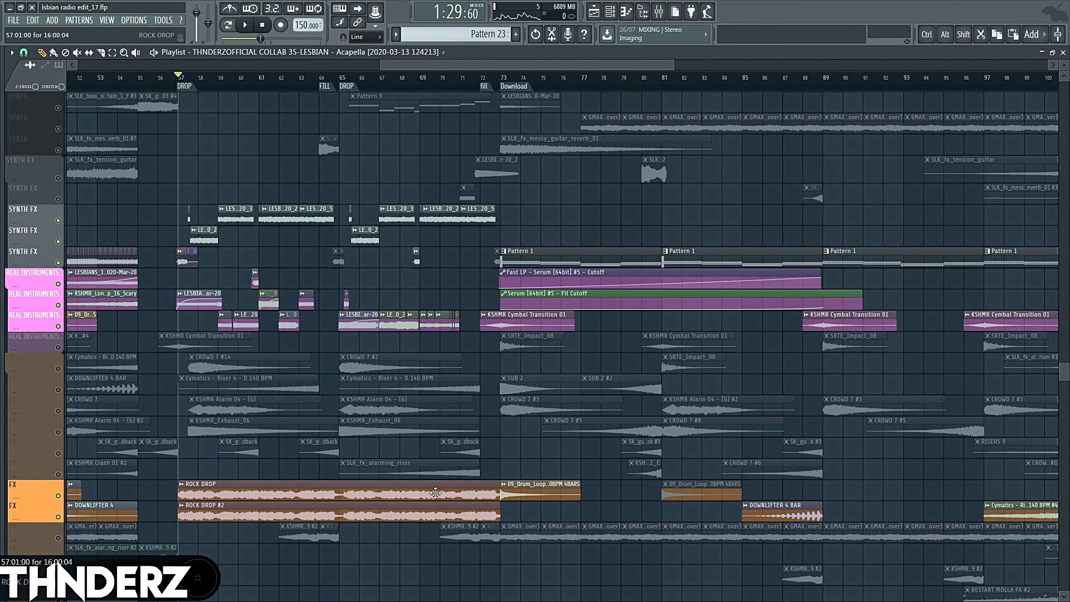
{"action": "scroll", "coordinate": [435, 493], "scroll_direction": "down", "scroll_amount": 3}
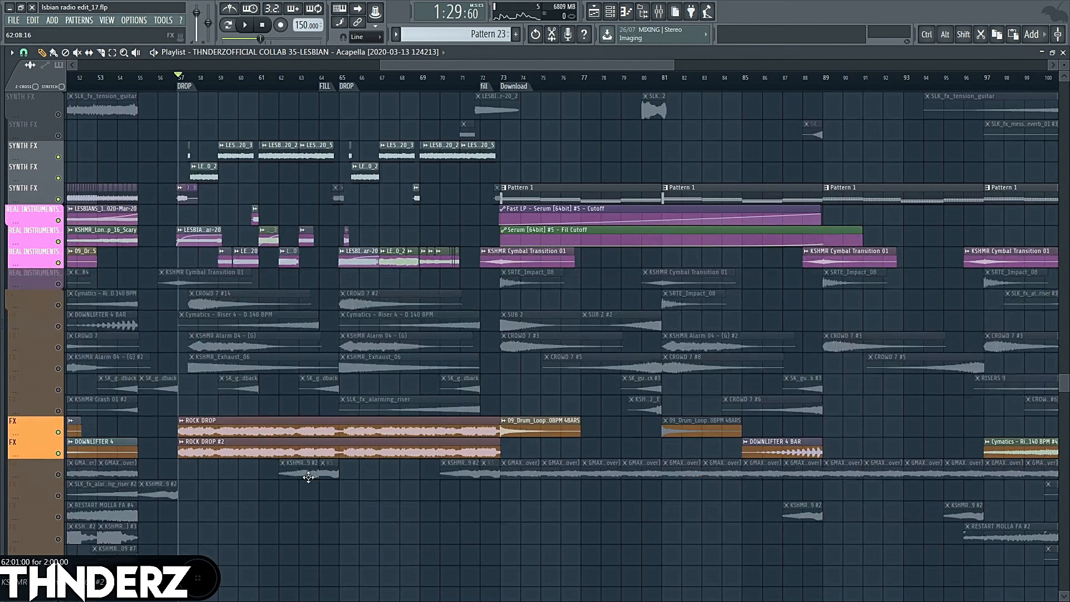
{"action": "left_click", "coordinate": [58, 475]}
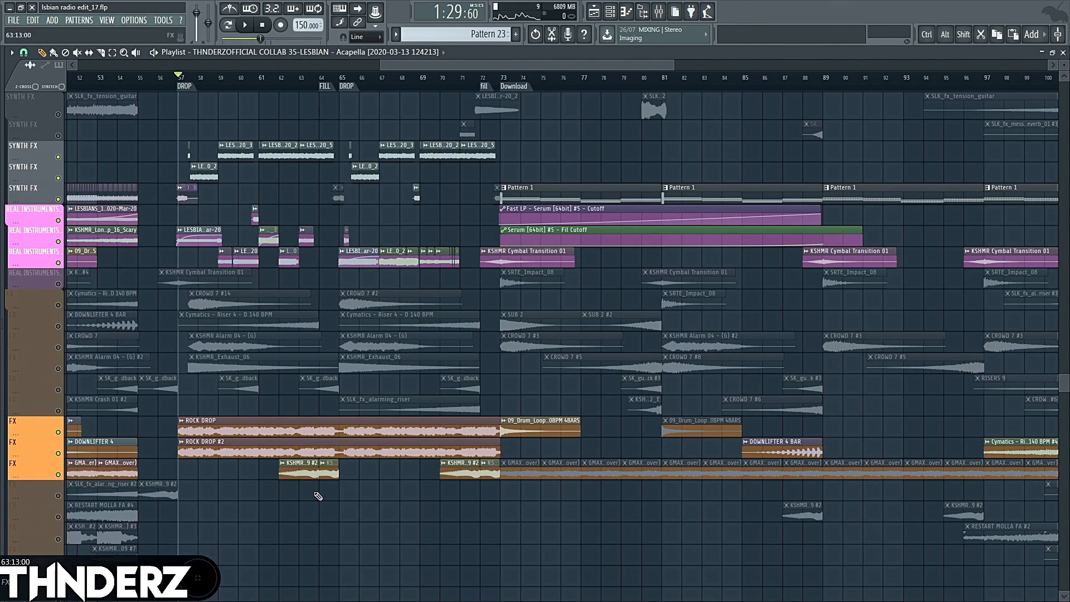
Review the isolated and muted drop layers across the playlist, from the FX tracks up to the orchestral drum and clap tracks.
{"action": "scroll", "coordinate": [318, 495], "scroll_direction": "up", "scroll_amount": 13}
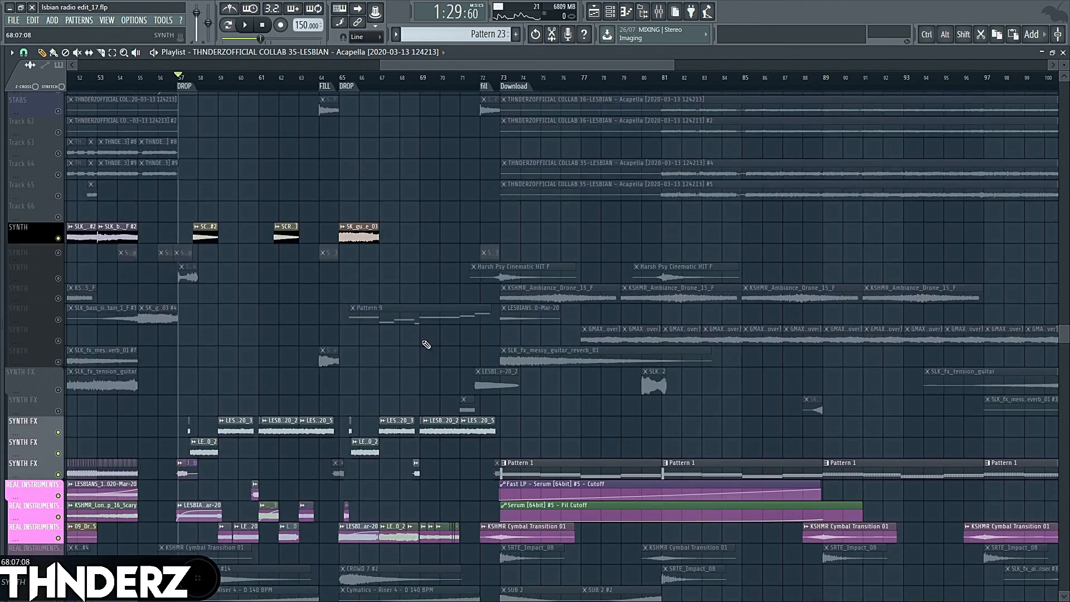
{"action": "scroll", "coordinate": [426, 344], "scroll_direction": "down", "scroll_amount": 16}
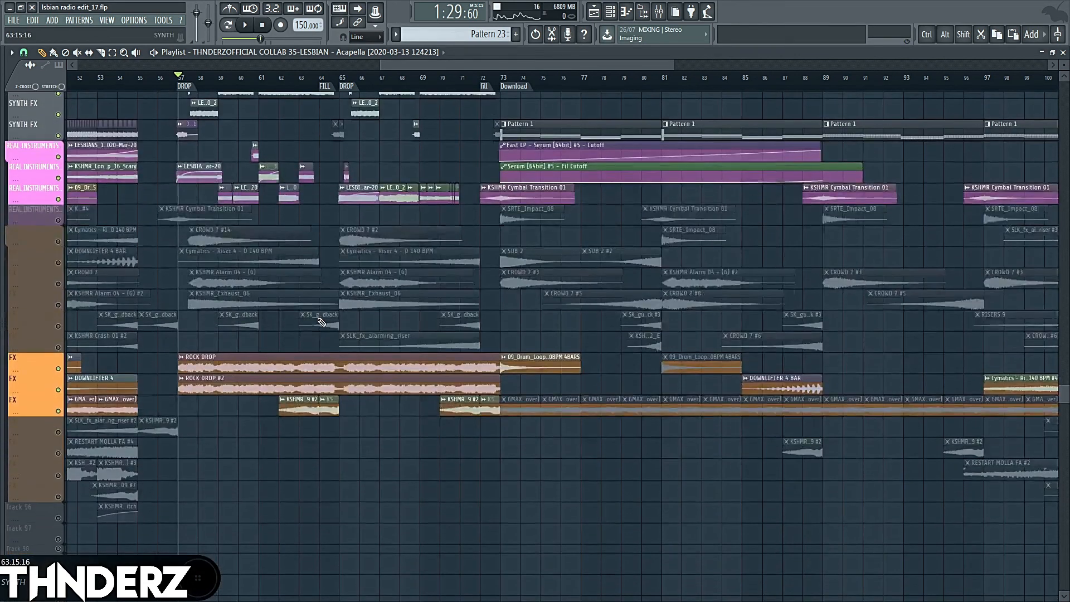
{"action": "scroll", "coordinate": [321, 322], "scroll_direction": "down", "scroll_amount": 3}
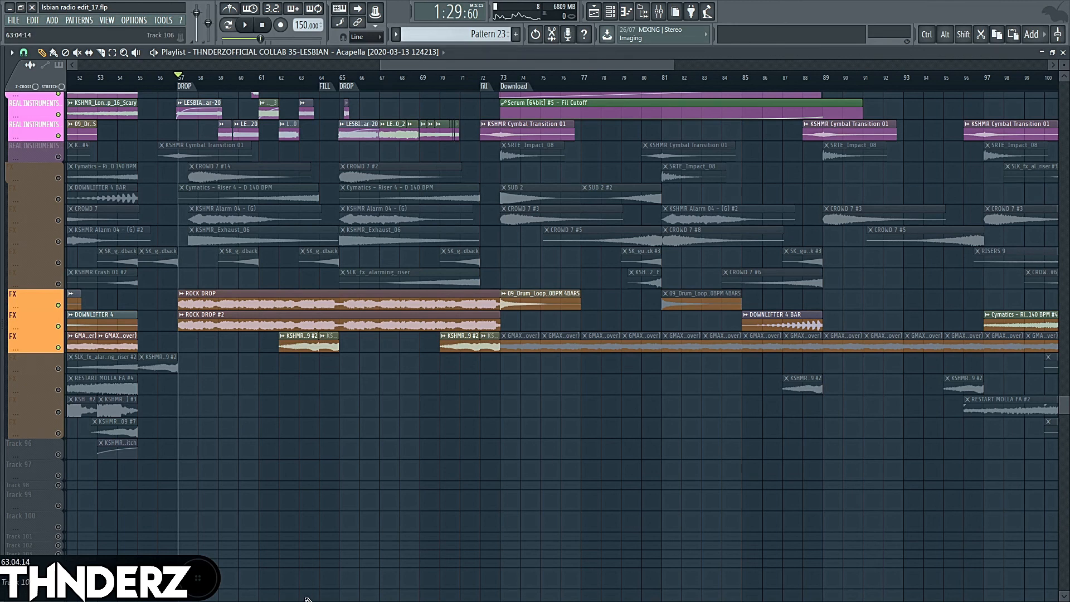
{"action": "scroll", "coordinate": [313, 317], "scroll_direction": "up", "scroll_amount": 5}
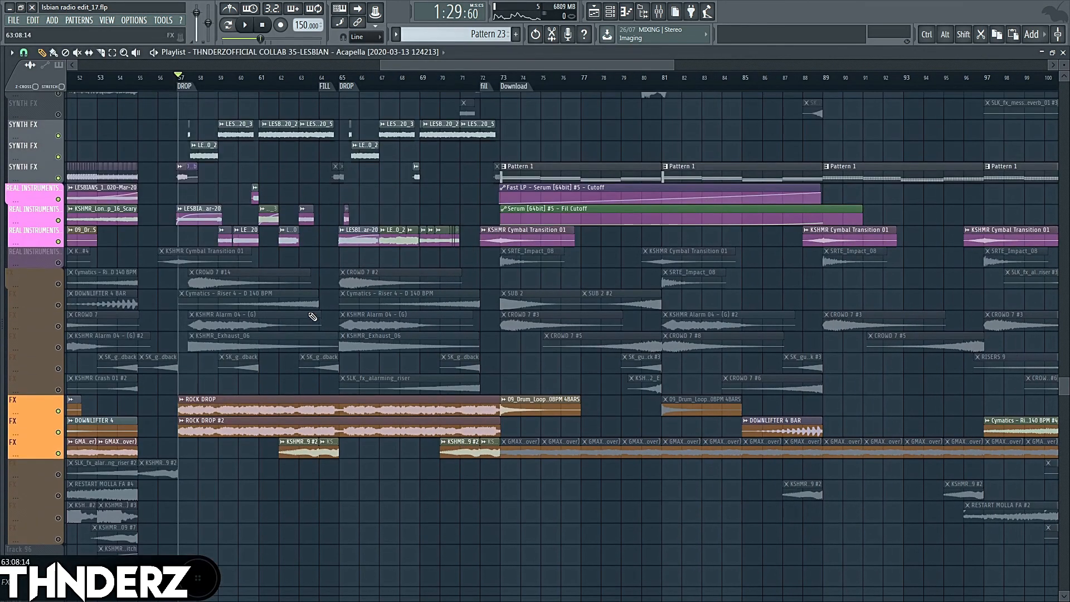
{"action": "scroll", "coordinate": [238, 207], "scroll_direction": "up", "scroll_amount": 20}
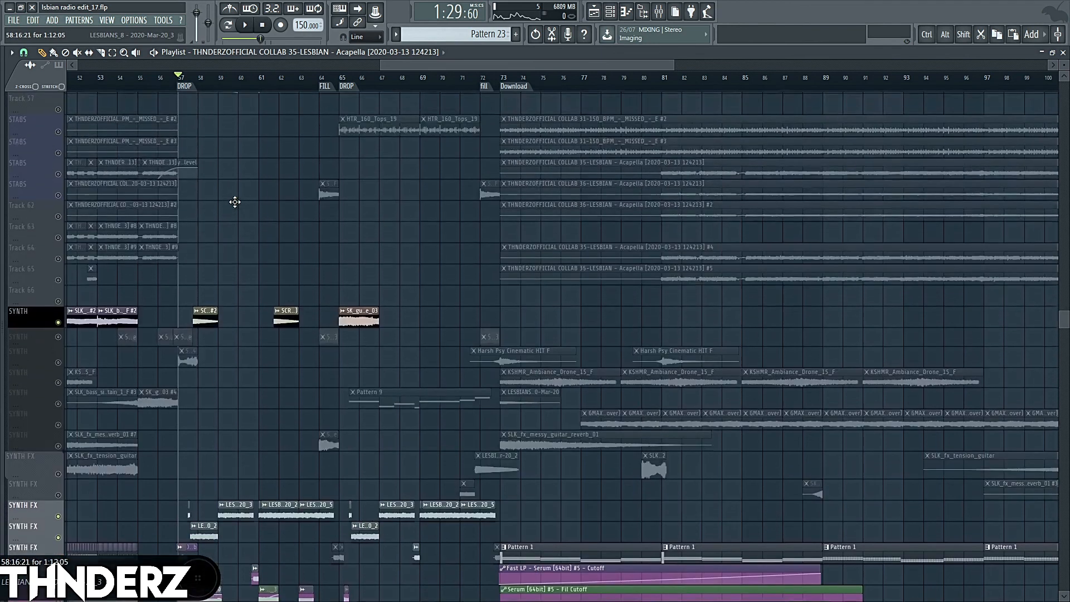
{"action": "scroll", "coordinate": [237, 222], "scroll_direction": "up", "scroll_amount": 18}
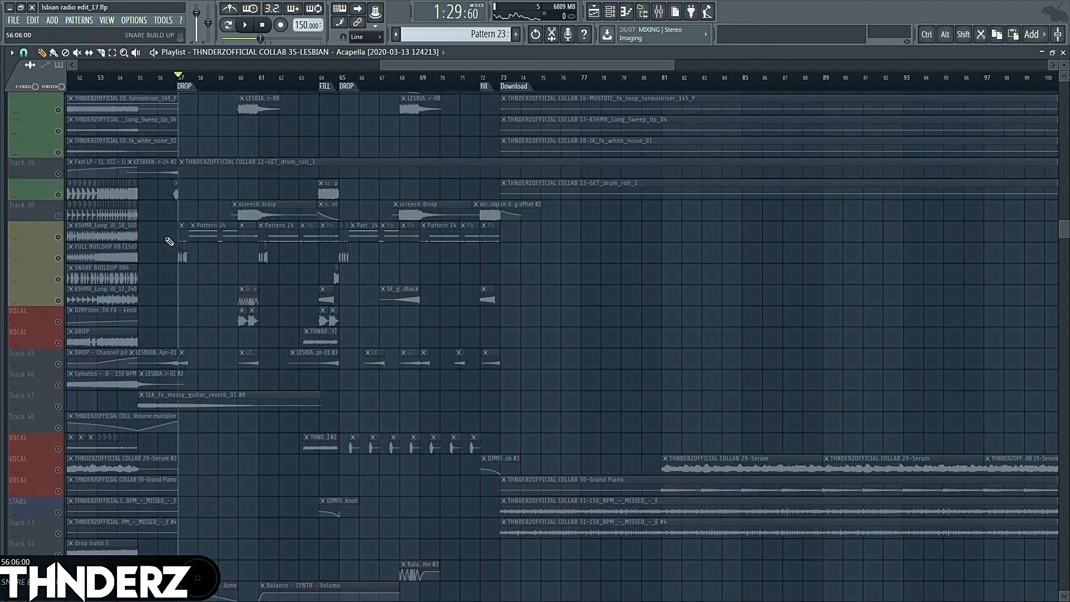
{"action": "scroll", "coordinate": [43, 239], "scroll_direction": "up", "scroll_amount": 7}
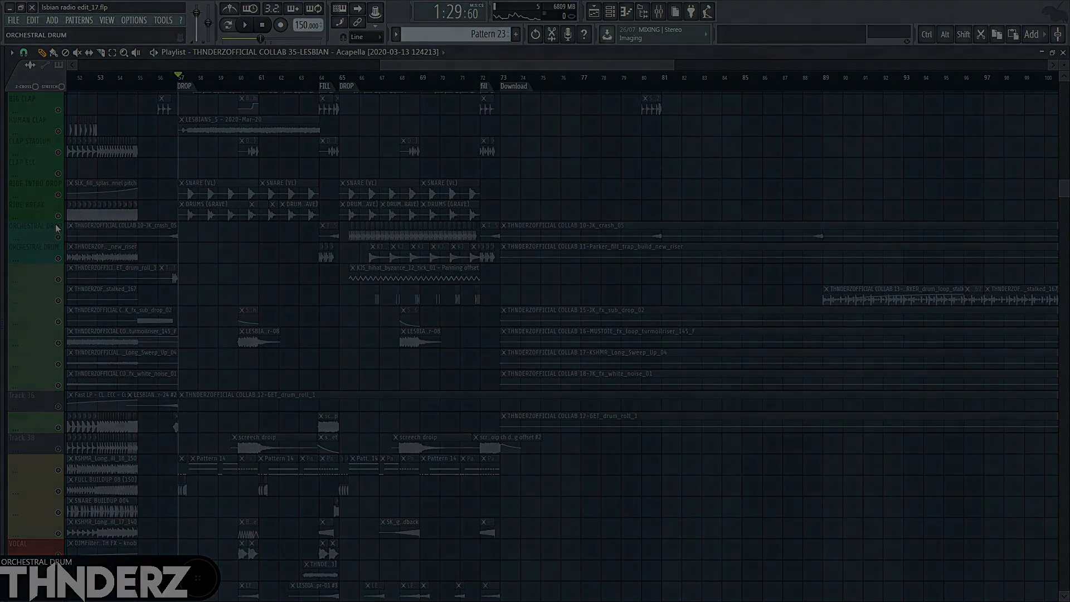